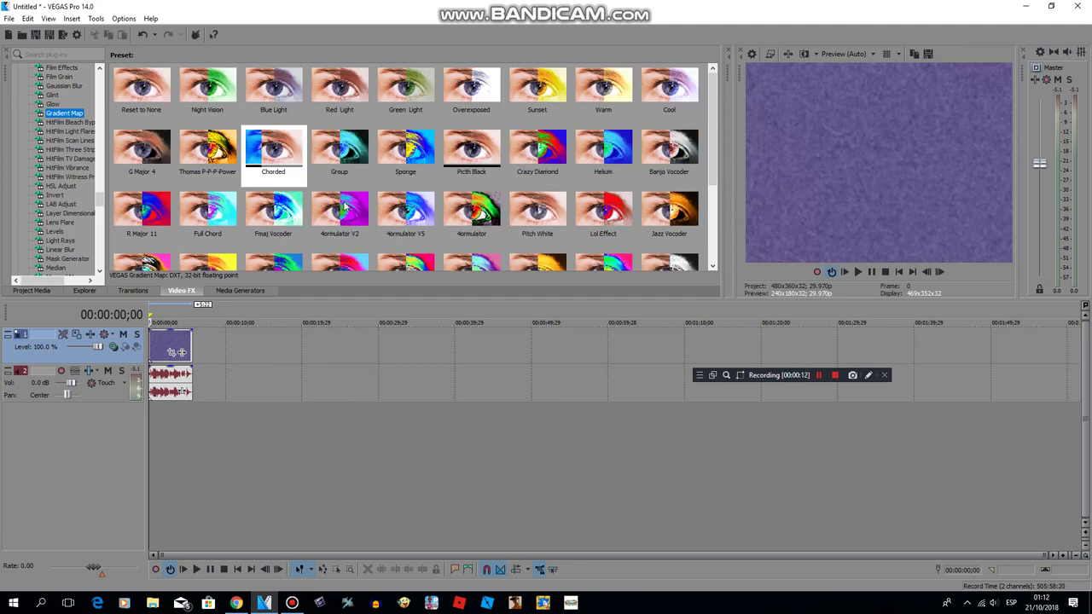
Apply the Gradient Map preset Reset to None to the video clip and color the gradient's starting point cyan (R 30, G 255, B 248)
scroll(304, 179, down, 2)
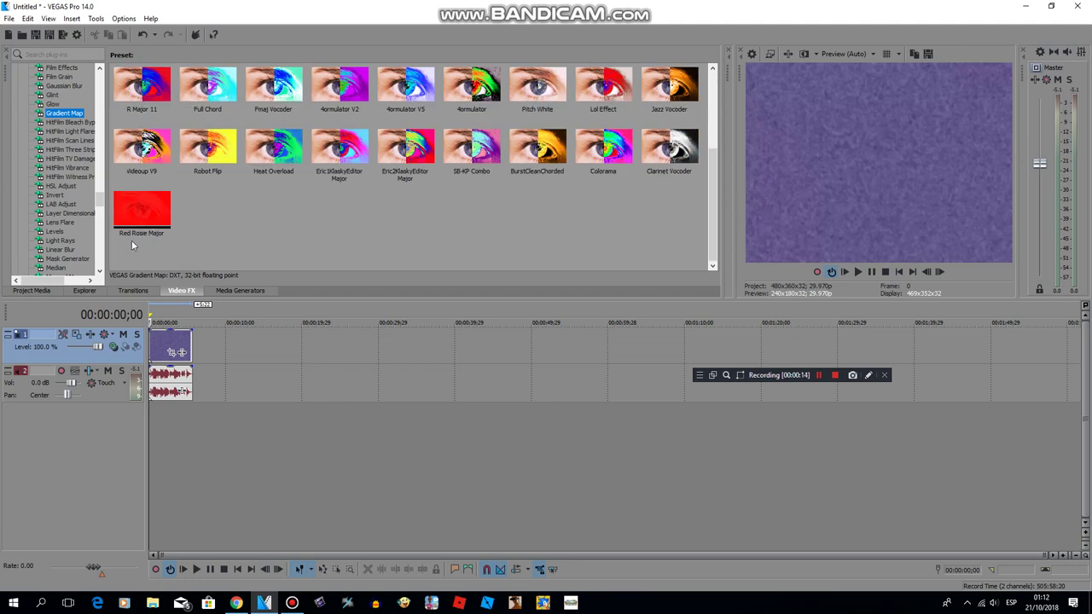
scroll(188, 217, up, 2)
scroll(97, 194, up, 5)
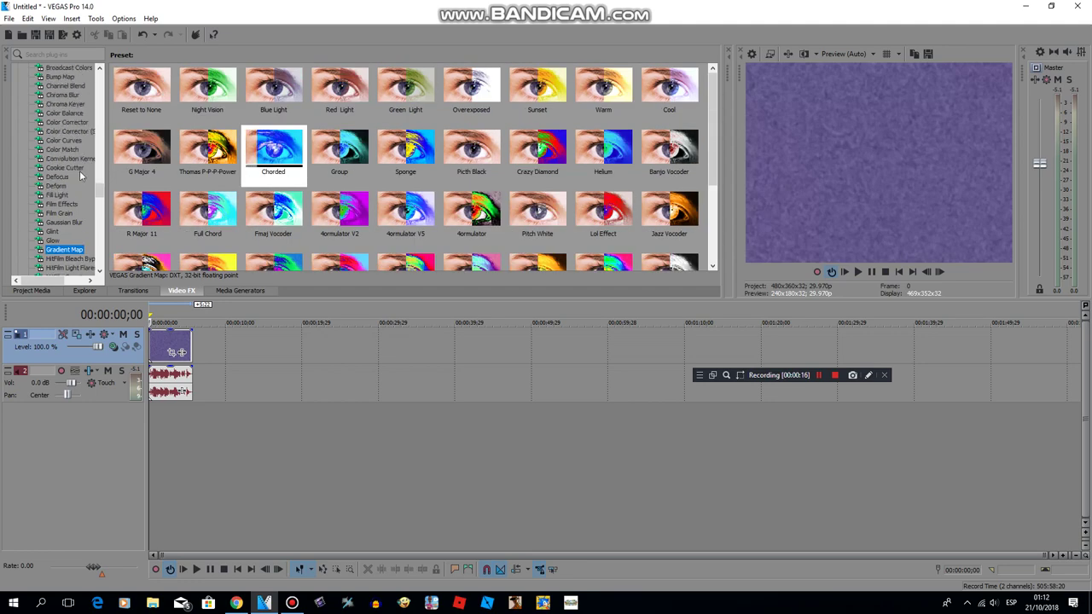
drag(142, 89, 178, 351)
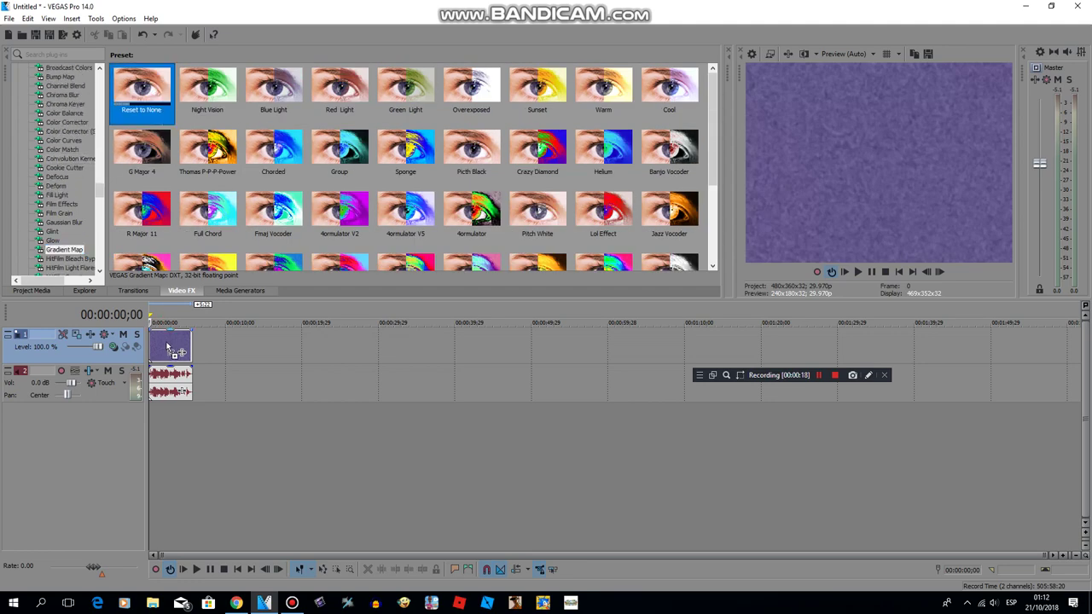
click(133, 348)
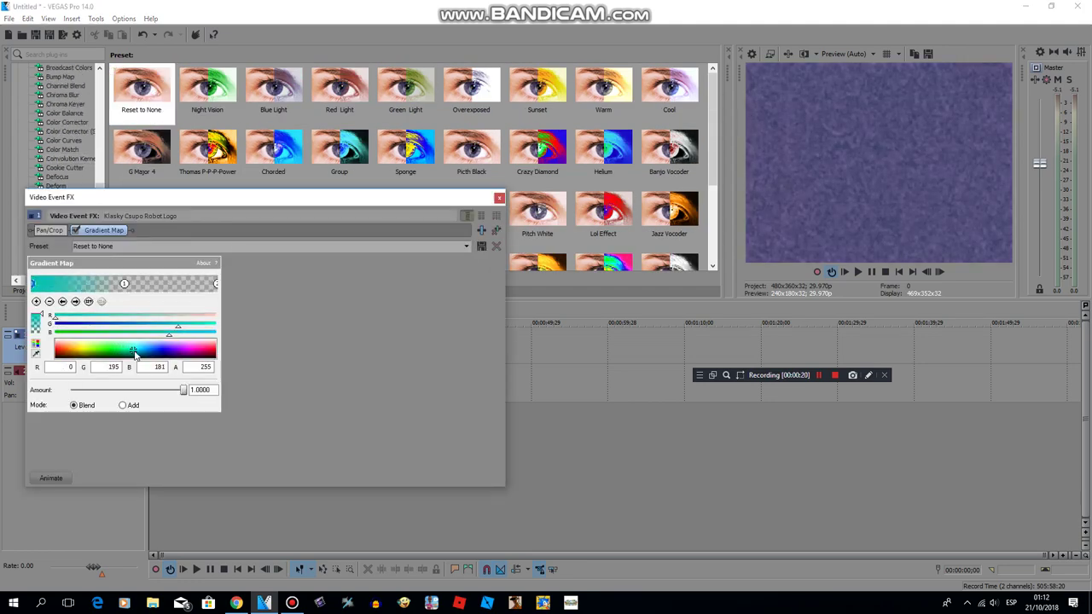
Add a gradient point just before the middle transparent one and color it opaque black (R 0, G 0, B 0, A 255)
click(126, 284)
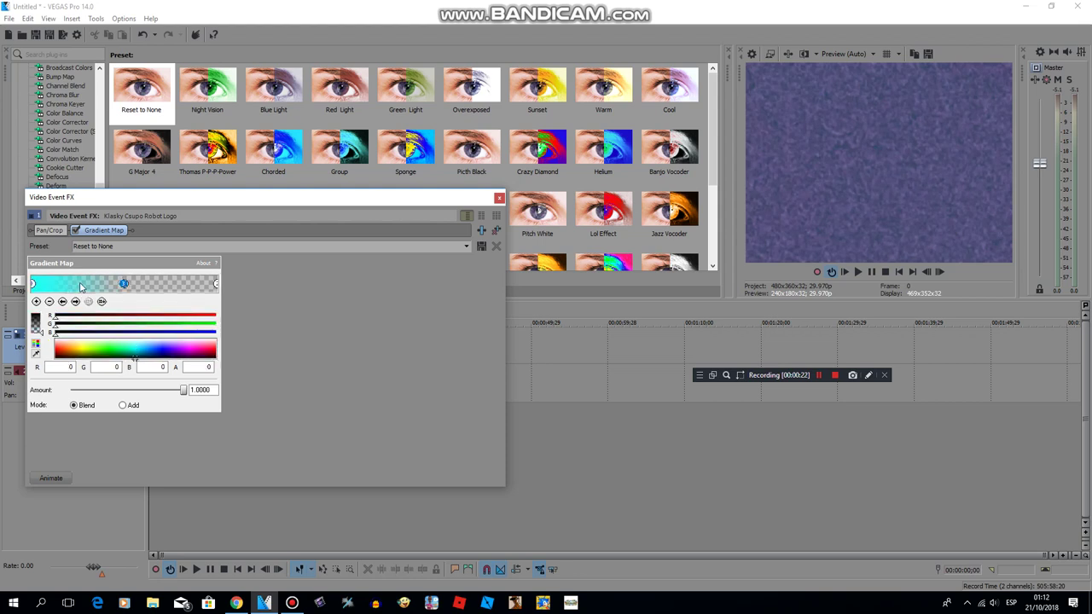
drag(126, 284, 142, 284)
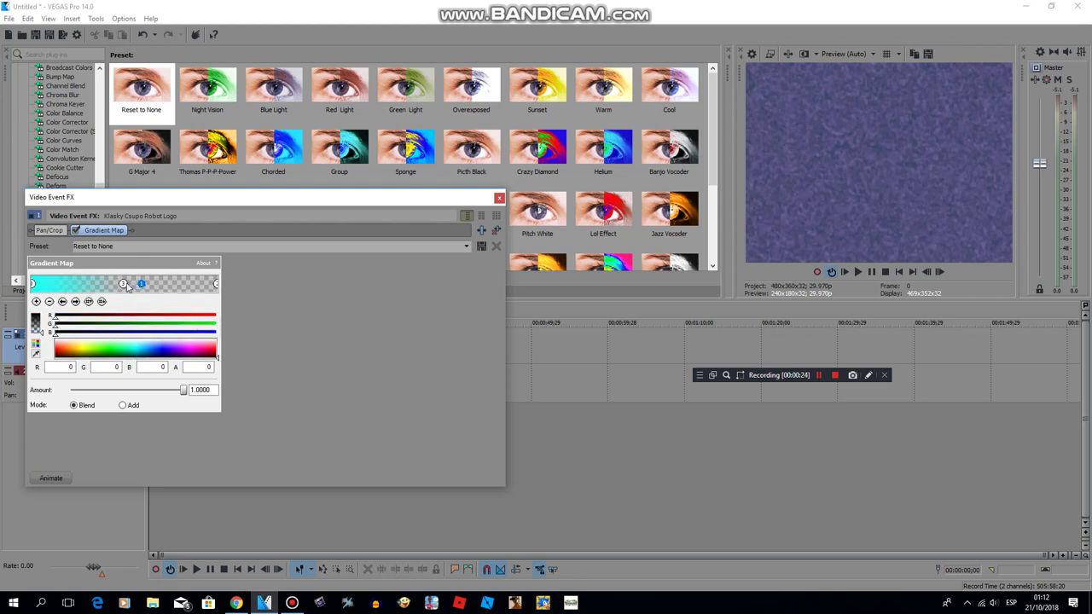
click(111, 284)
click(122, 348)
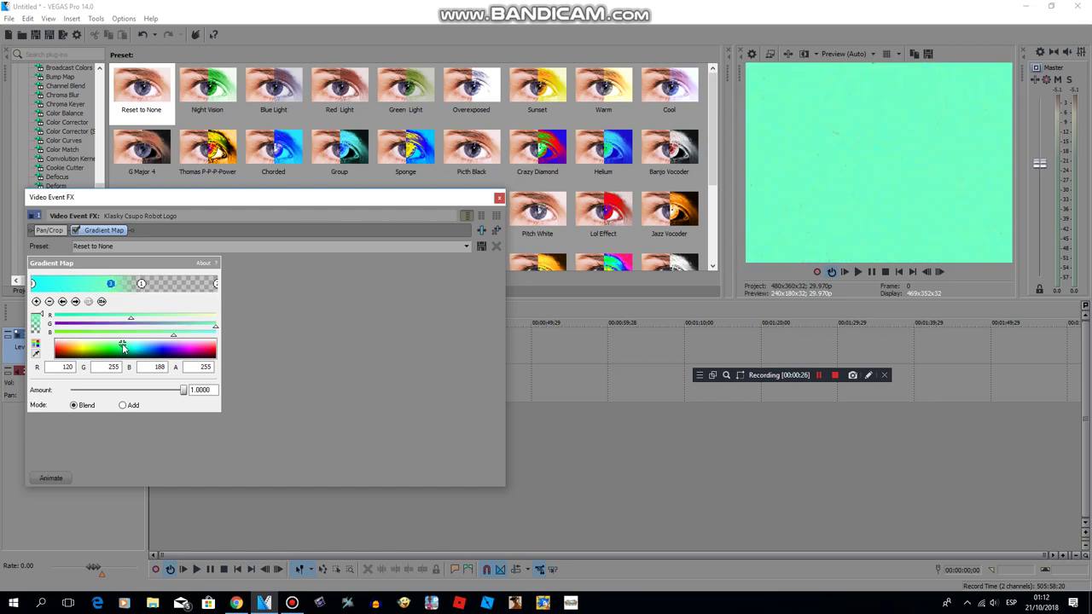
drag(123, 348, 125, 385)
Color the third gradient point blue (R 56, G 0, B 255) and the end point red (R 255, G 60, B 60), shifting the black point slightly toward cyan
drag(142, 284, 166, 286)
click(168, 352)
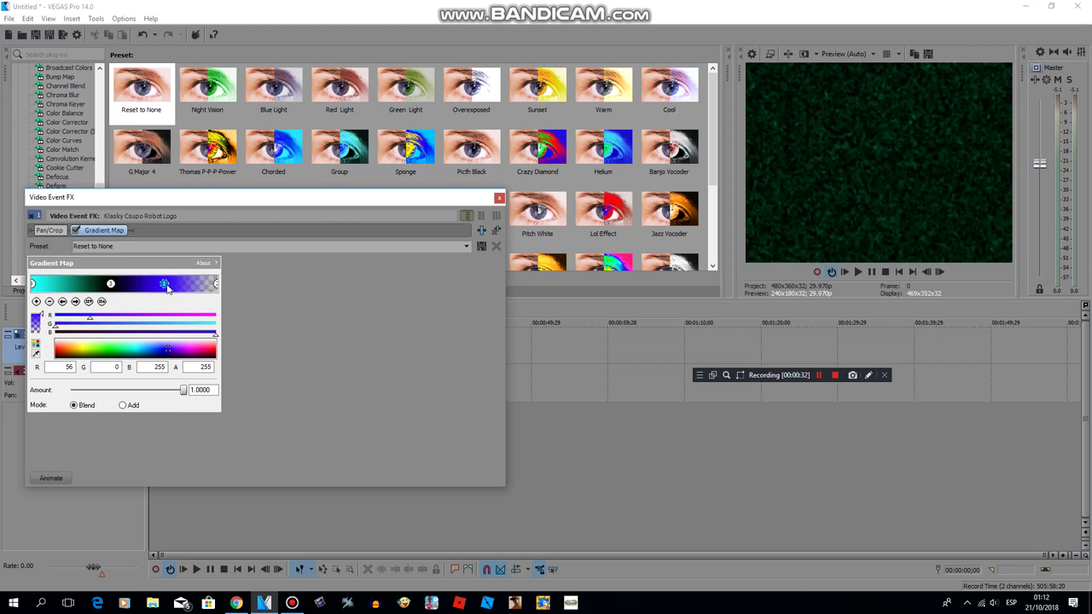
click(217, 283)
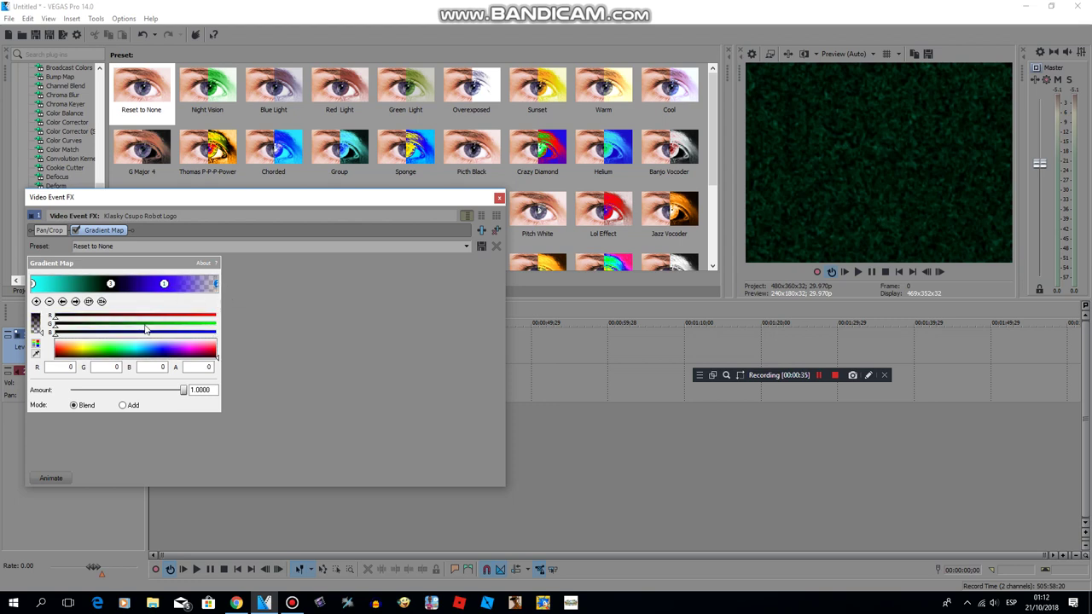
drag(61, 357, 54, 349)
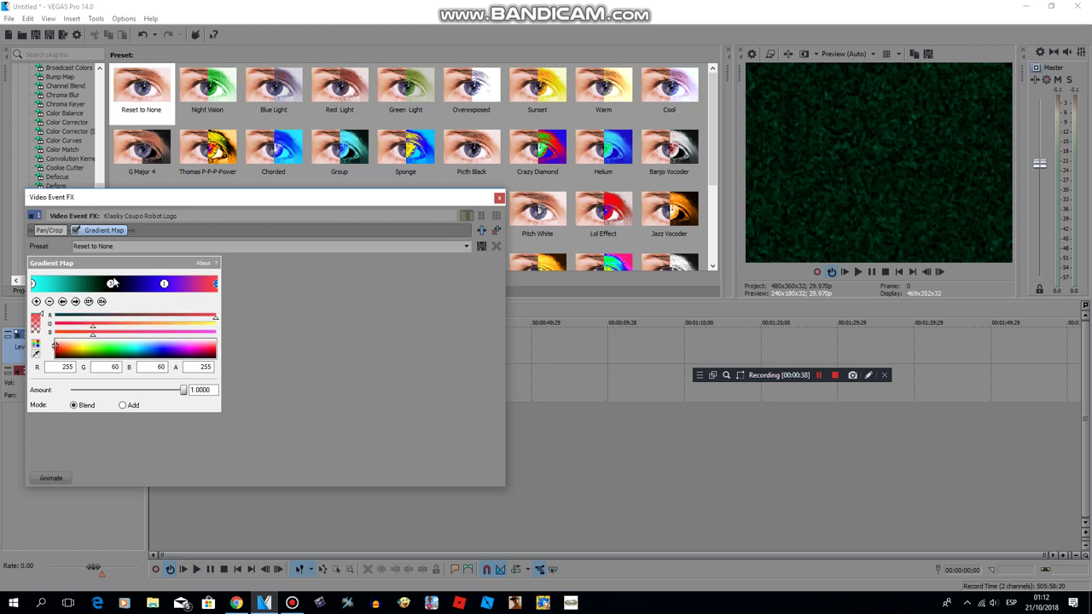
drag(111, 287, 103, 289)
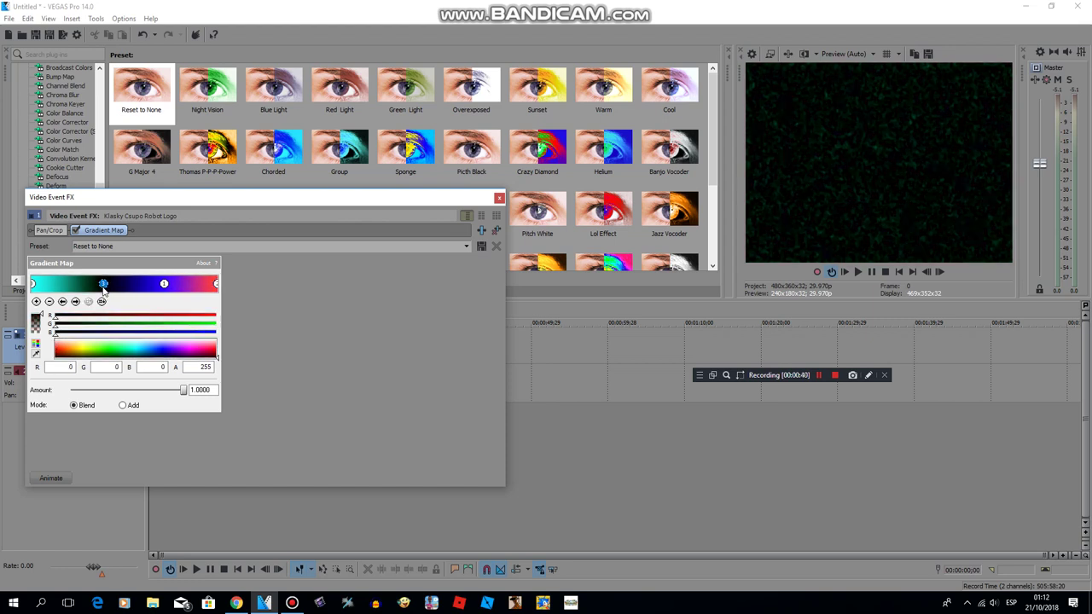
Step through the clip to frame 84 to examine the gradient colors on the robot logo
click(174, 510)
click(924, 274)
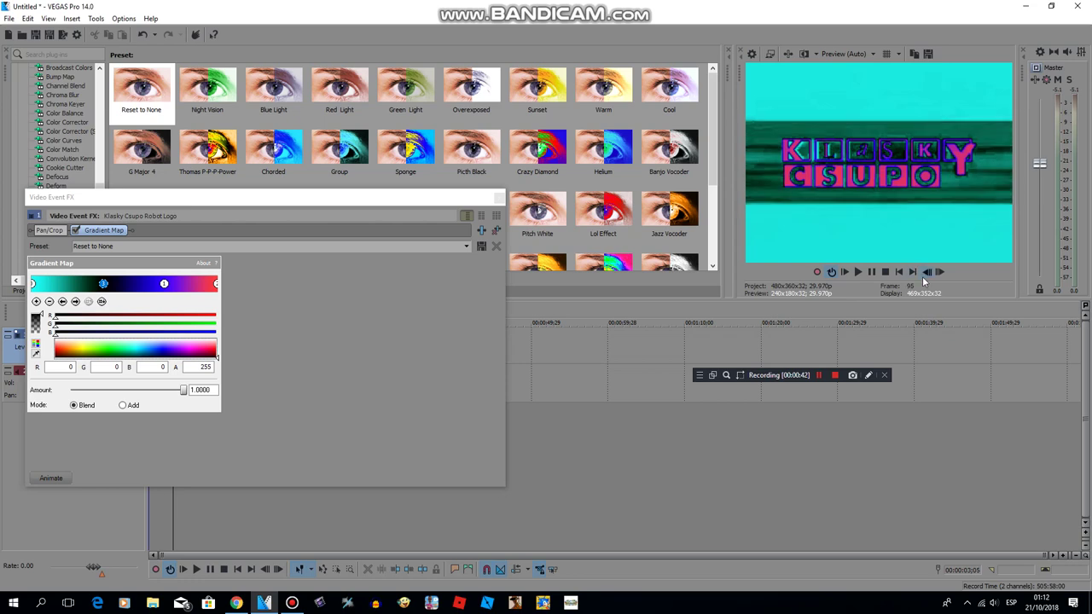
click(922, 276)
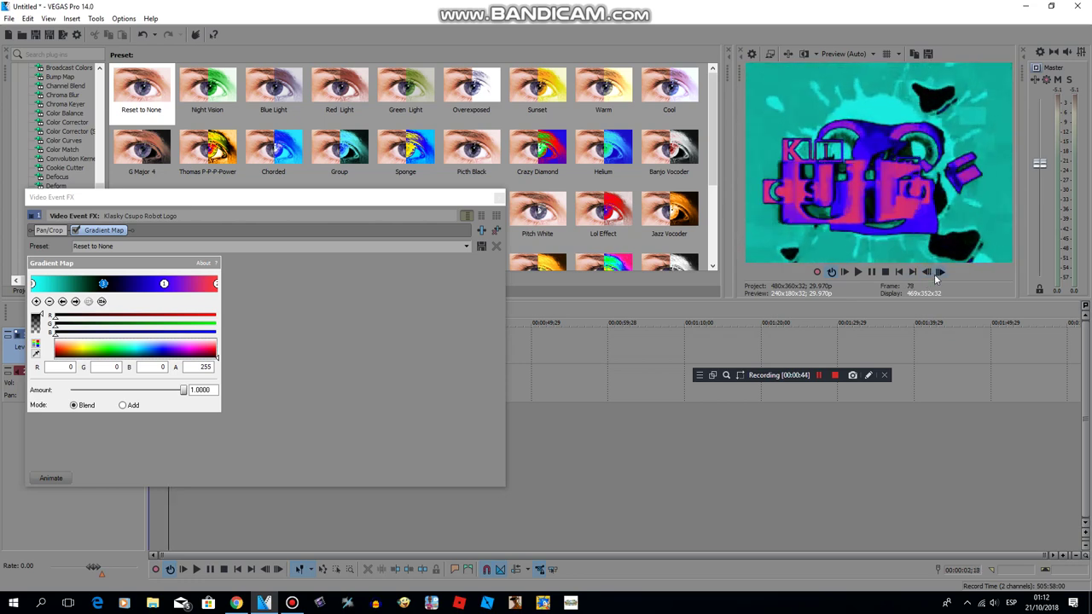
click(936, 273)
click(935, 273)
click(936, 273)
click(936, 273)
click(935, 272)
click(935, 272)
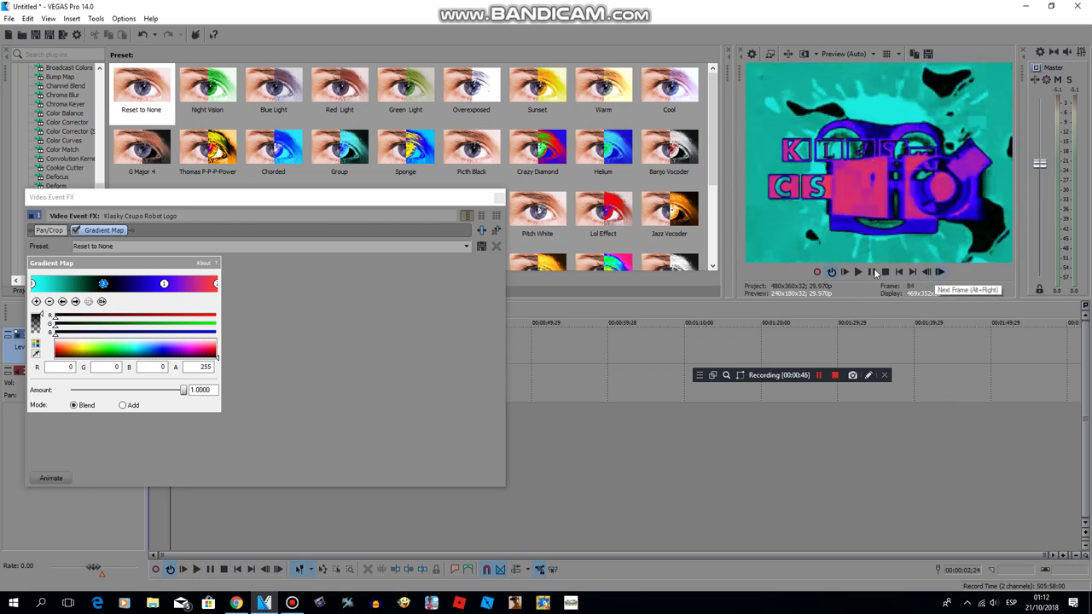
Copy the first word of the channel name from the YouTube page in Chrome, and clear the Gradient Map preset name in VEGAS Pro
click(149, 246)
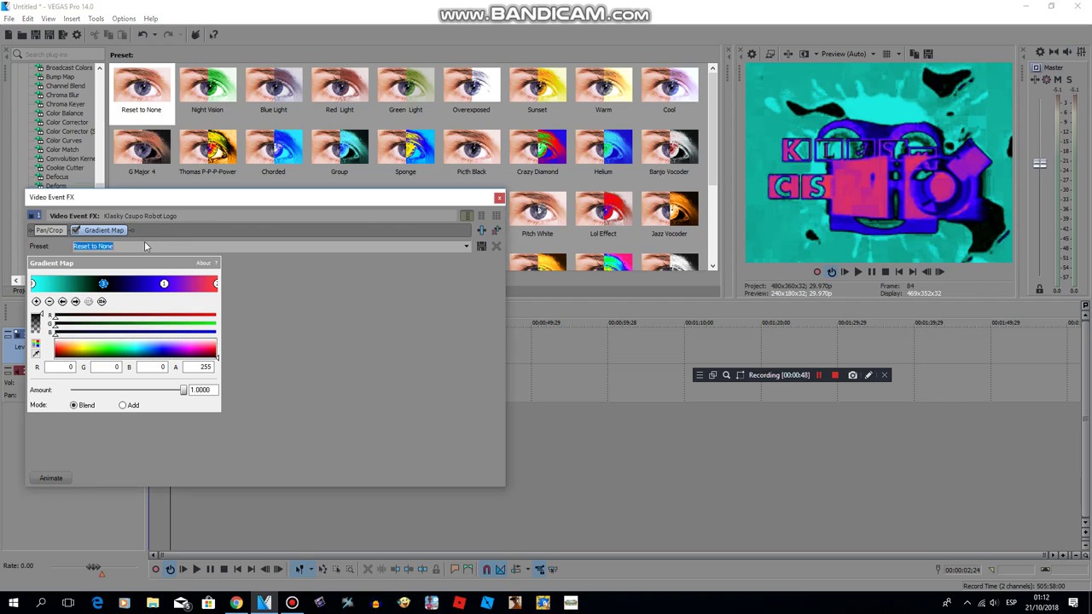
click(237, 603)
scroll(302, 499, down, 5)
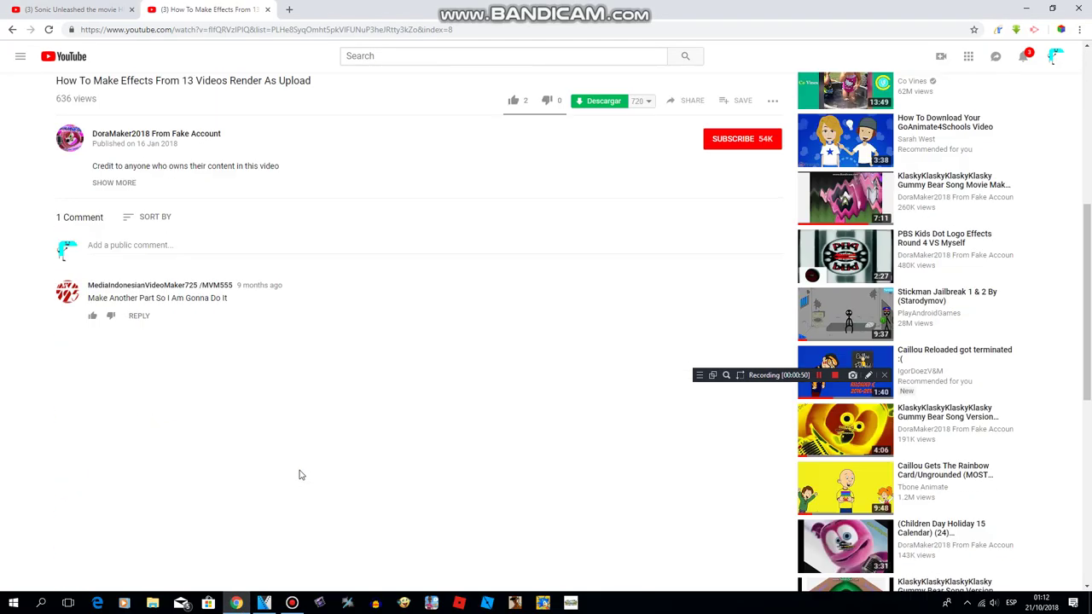
scroll(299, 473, up, 2)
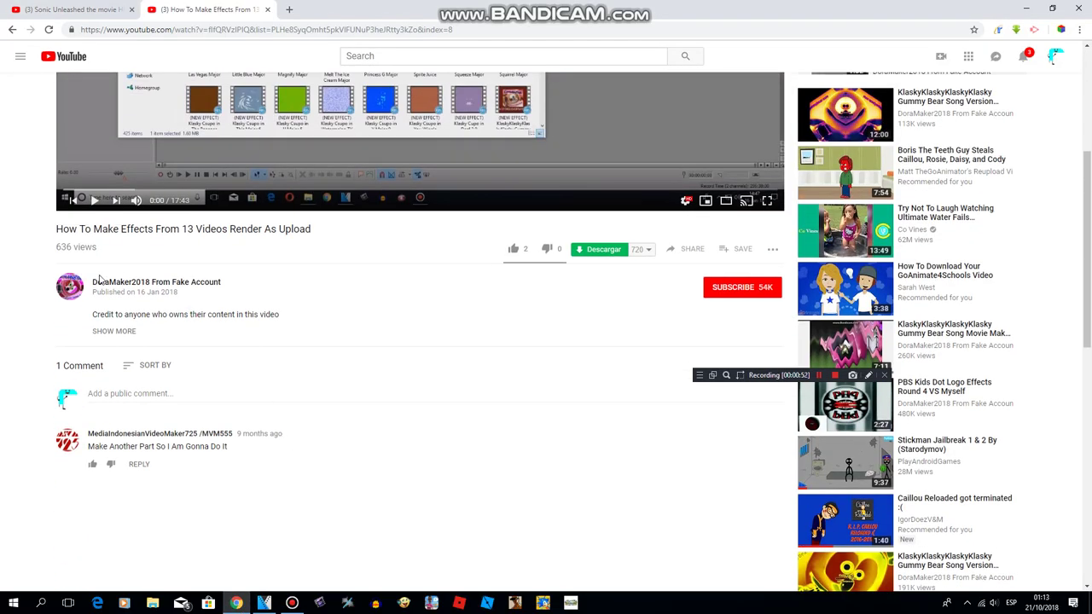
drag(93, 282, 147, 285)
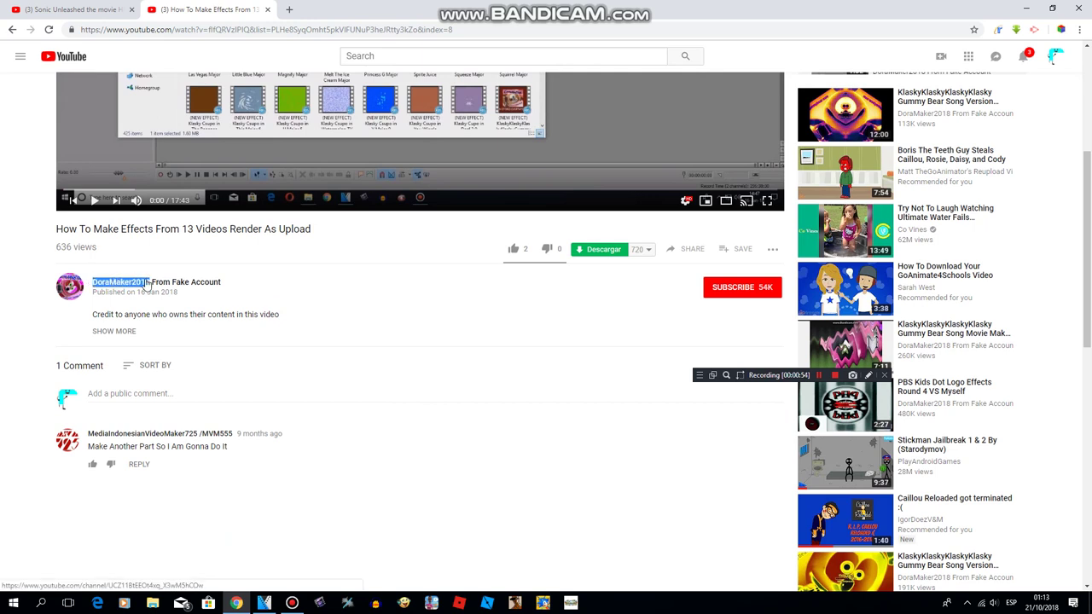
right_click(147, 285)
click(171, 370)
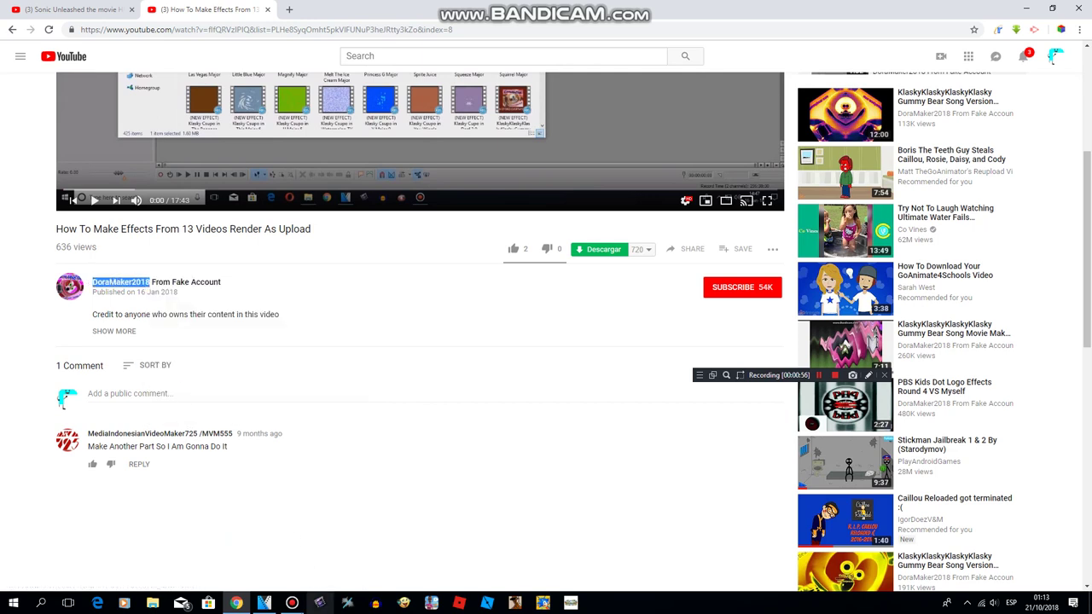
click(265, 603)
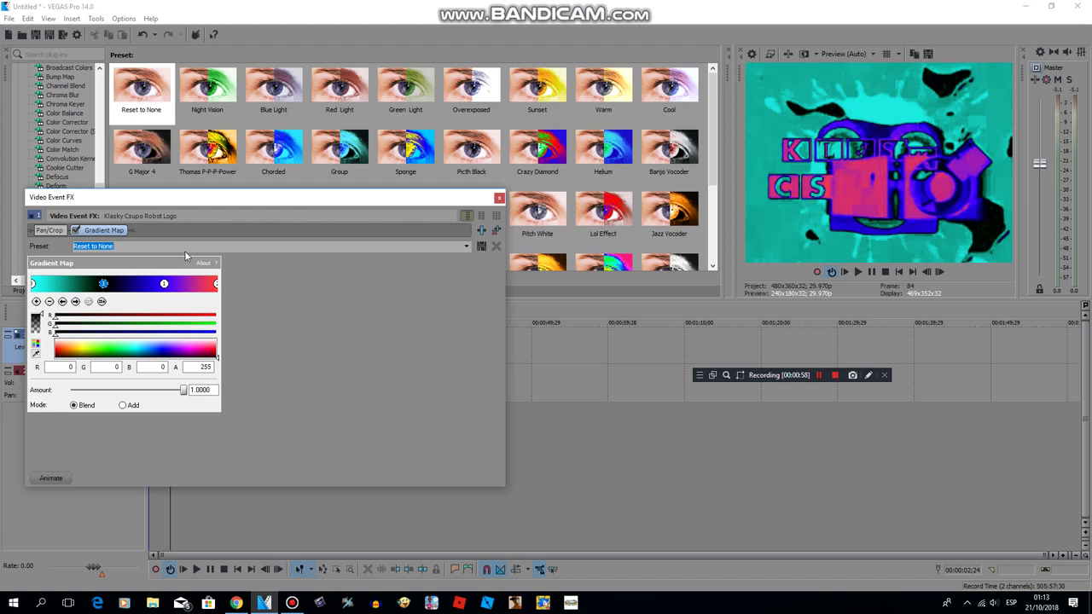
key(BackSpace)
Try to copy the channel name's first word from Chrome again and paste it as the preset name in VEGAS Pro
click(236, 603)
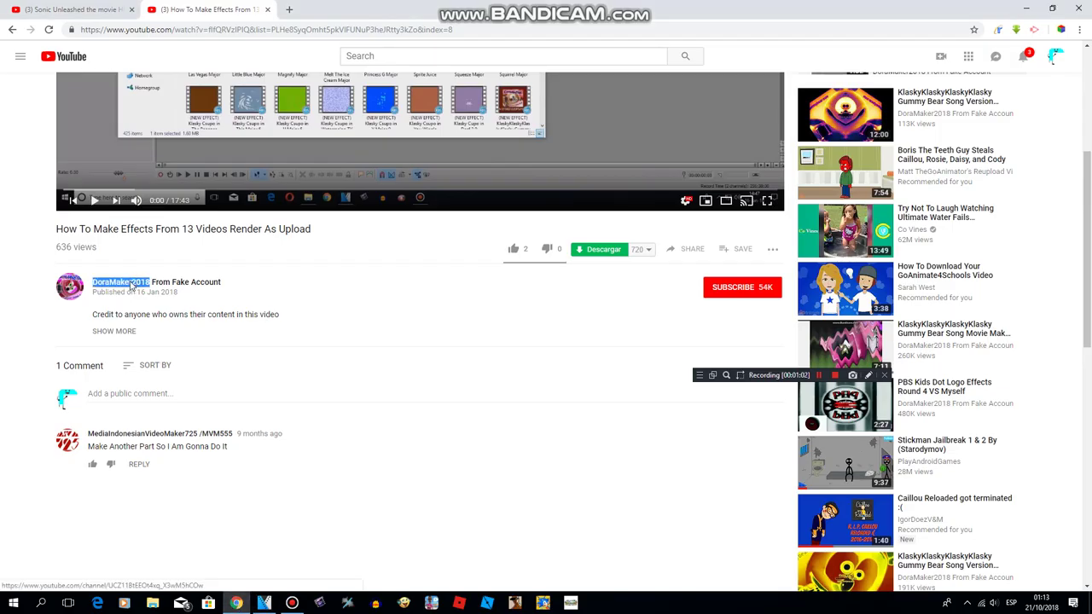
right_click(131, 283)
click(163, 373)
click(265, 603)
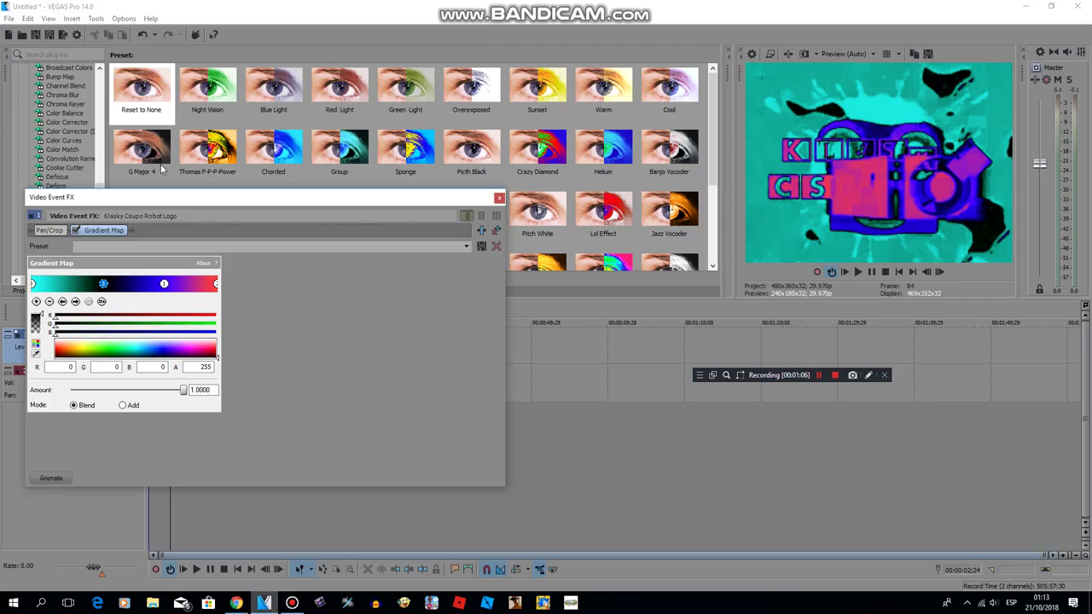
right_click(191, 247)
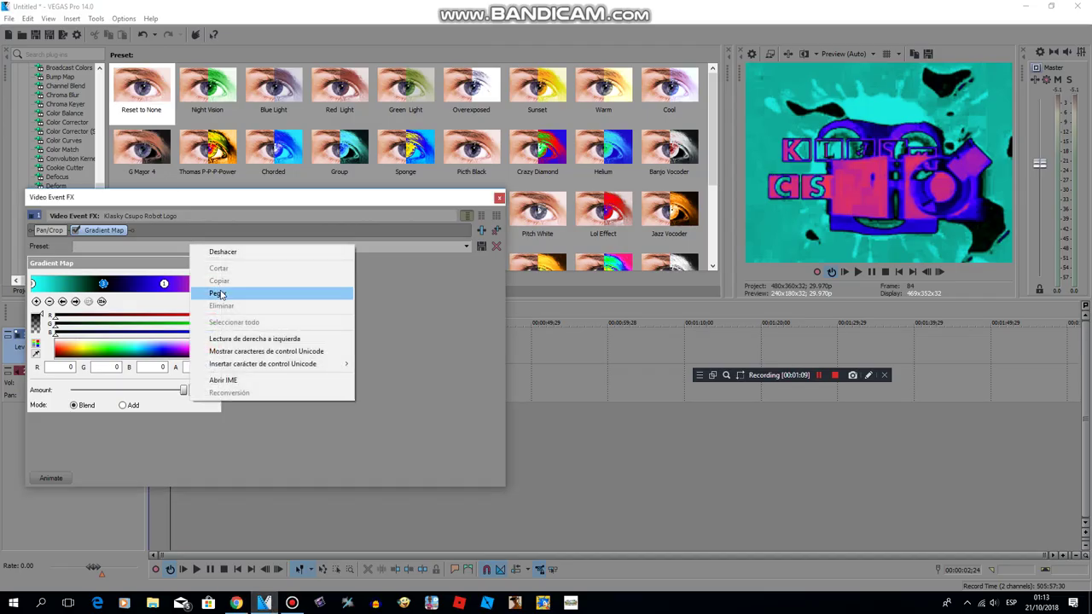
click(217, 294)
Copy the channel name's first word from Chrome and use it in VEGAS Pro to name the Gradient Map preset "DoraMaker2017 Major 1"
click(237, 603)
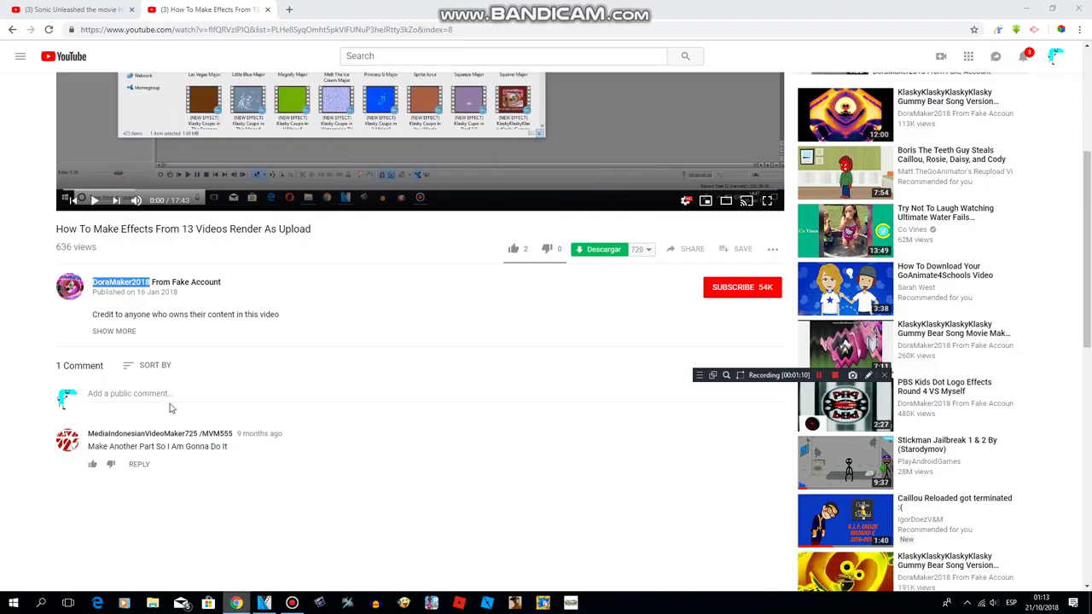
drag(140, 282, 168, 316)
right_click(135, 281)
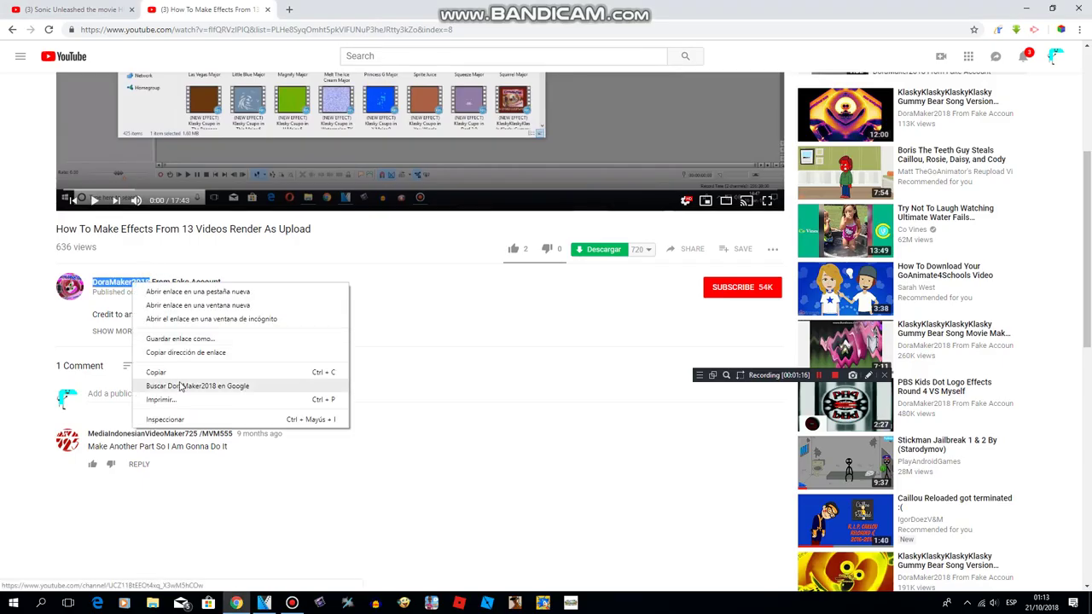
click(173, 375)
click(264, 603)
right_click(202, 247)
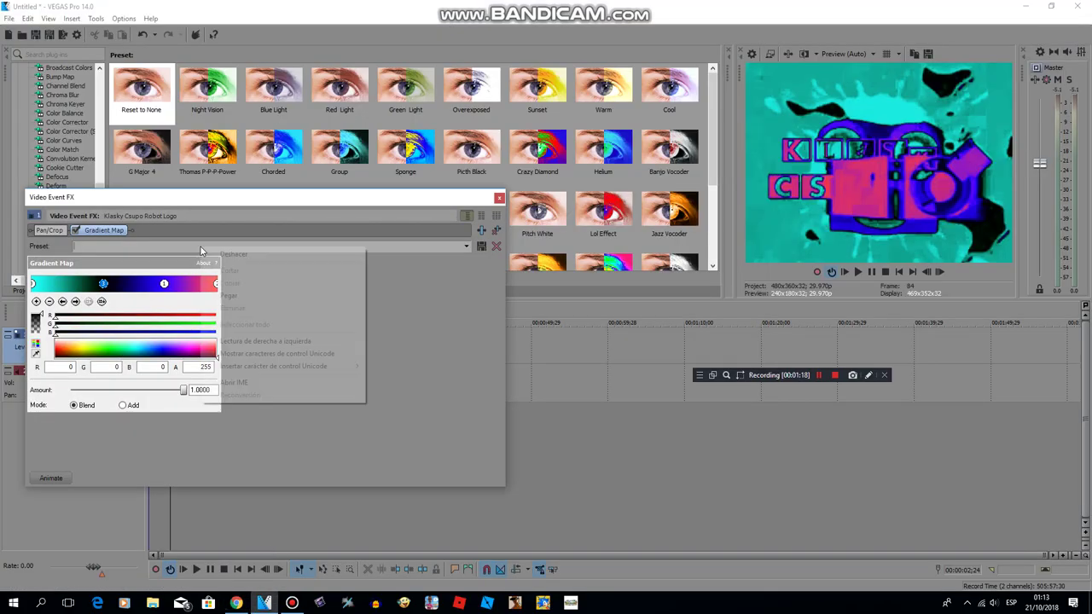
click(233, 297)
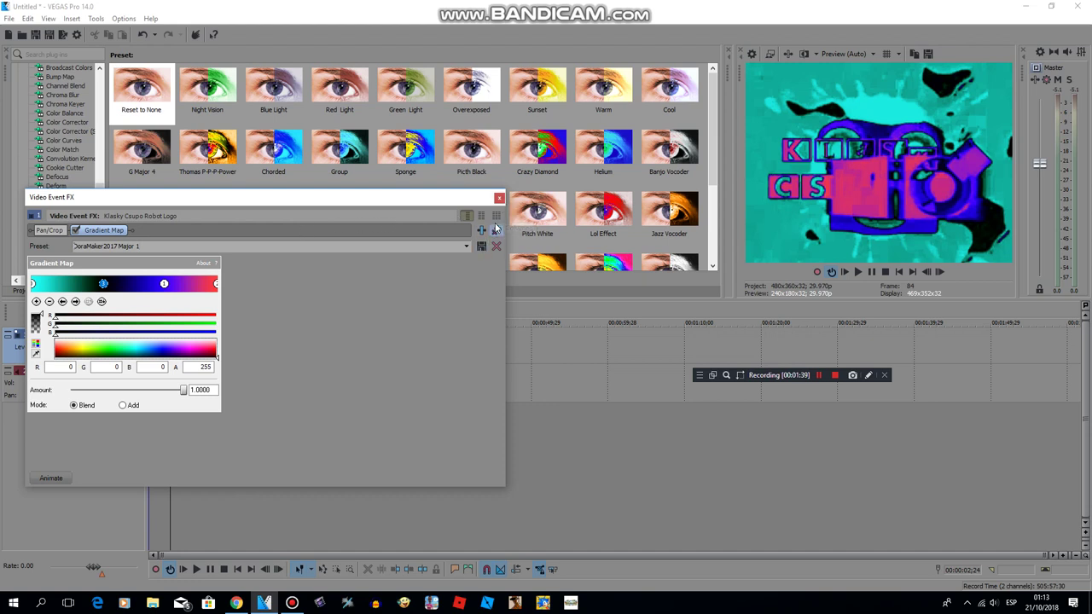
Close the clip's effect settings and look through the Gradient Map preset list for the new preset
click(499, 197)
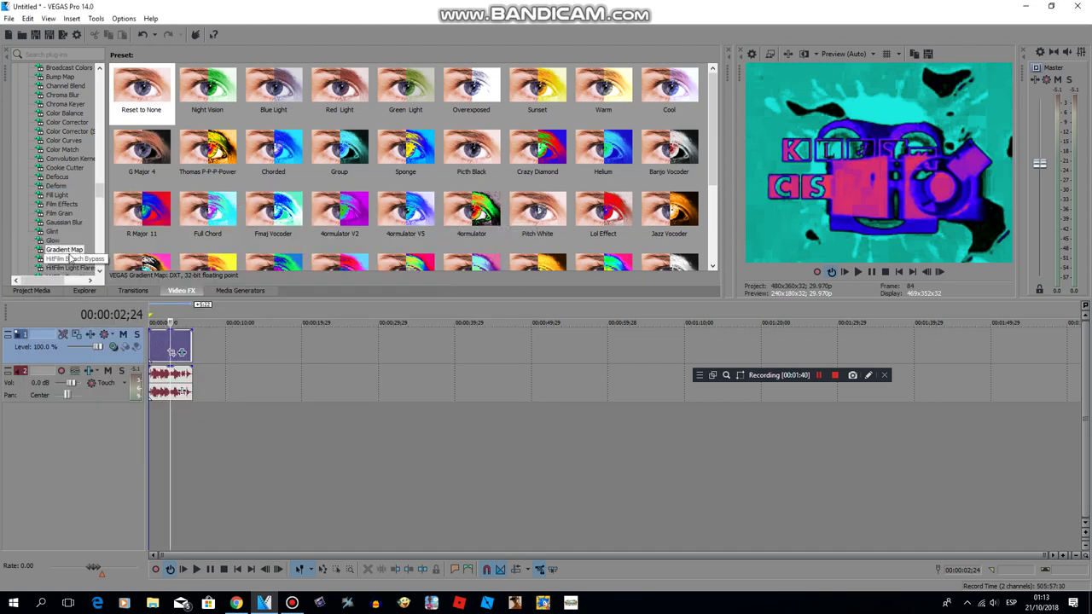
click(65, 250)
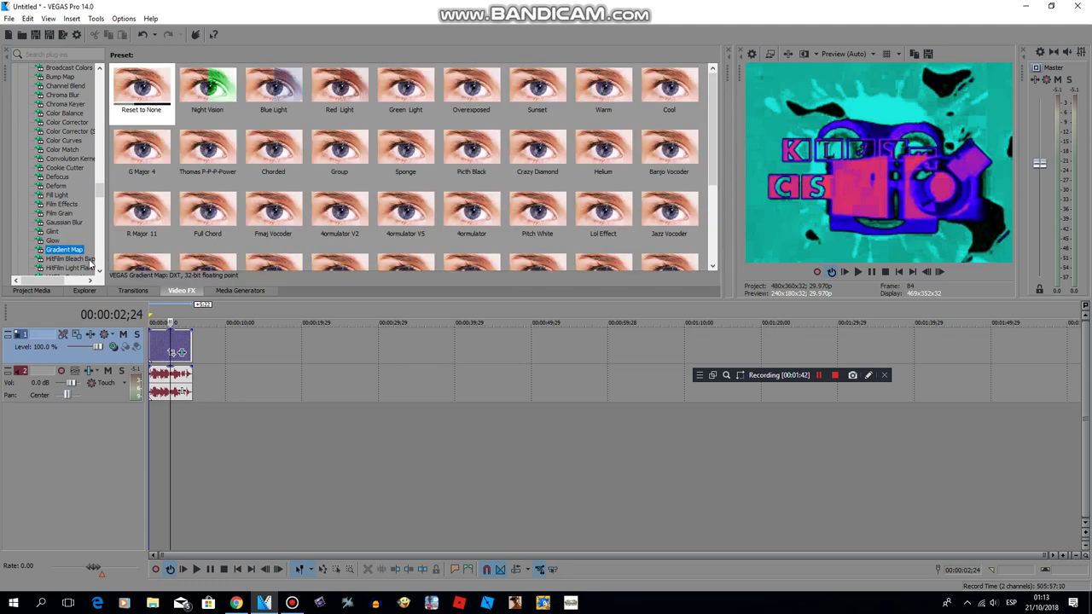
scroll(409, 213, down, 5)
Copy the preset name from the clip's Gradient Map settings and save the effect chain as a plug-in package named "DoraMaker2017 Major 1"
click(181, 352)
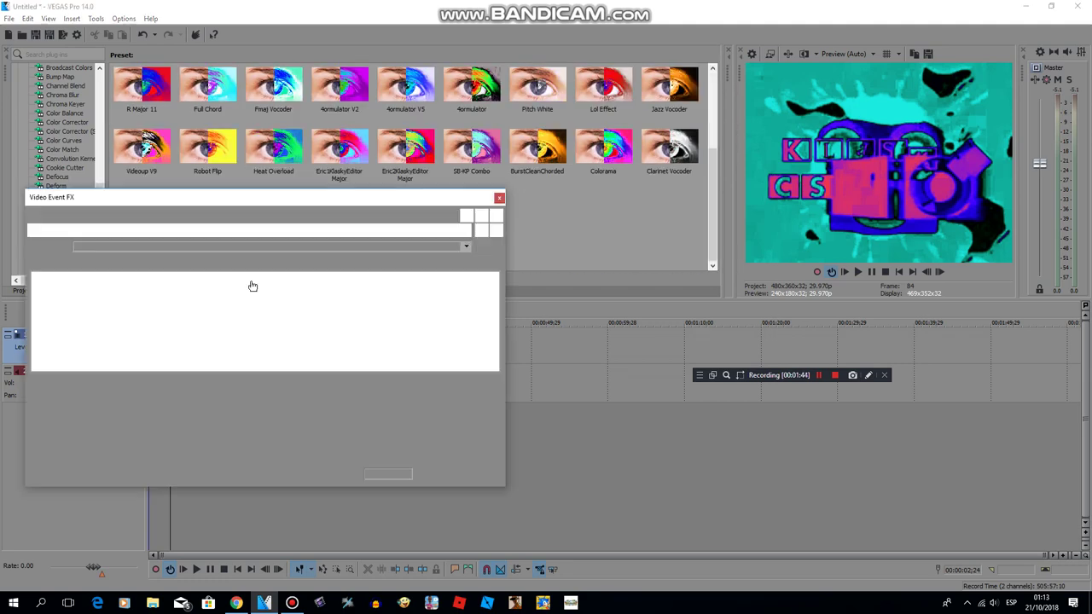
right_click(109, 247)
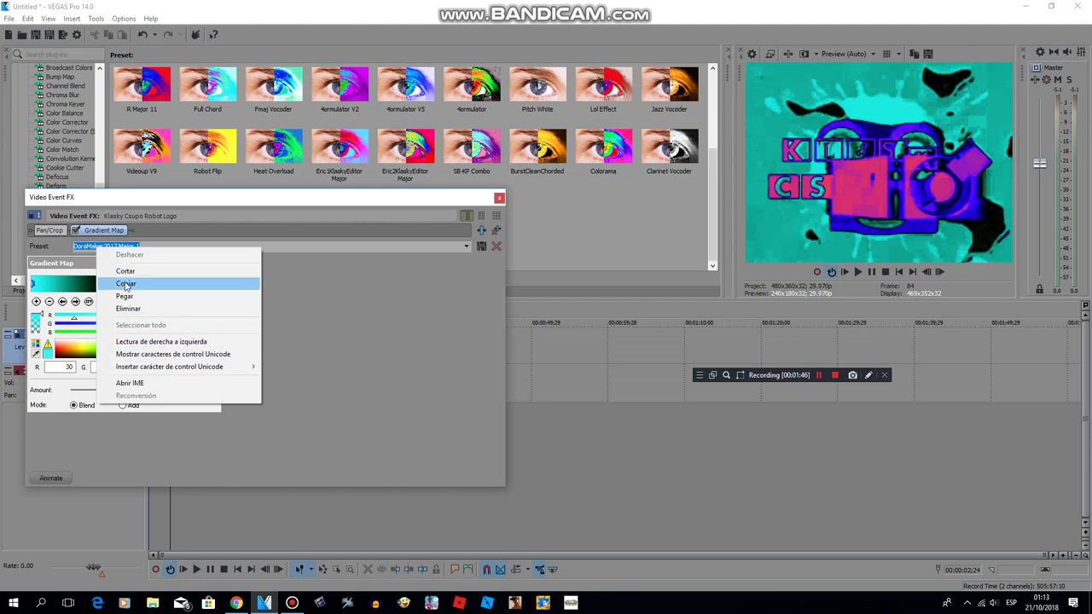
click(125, 284)
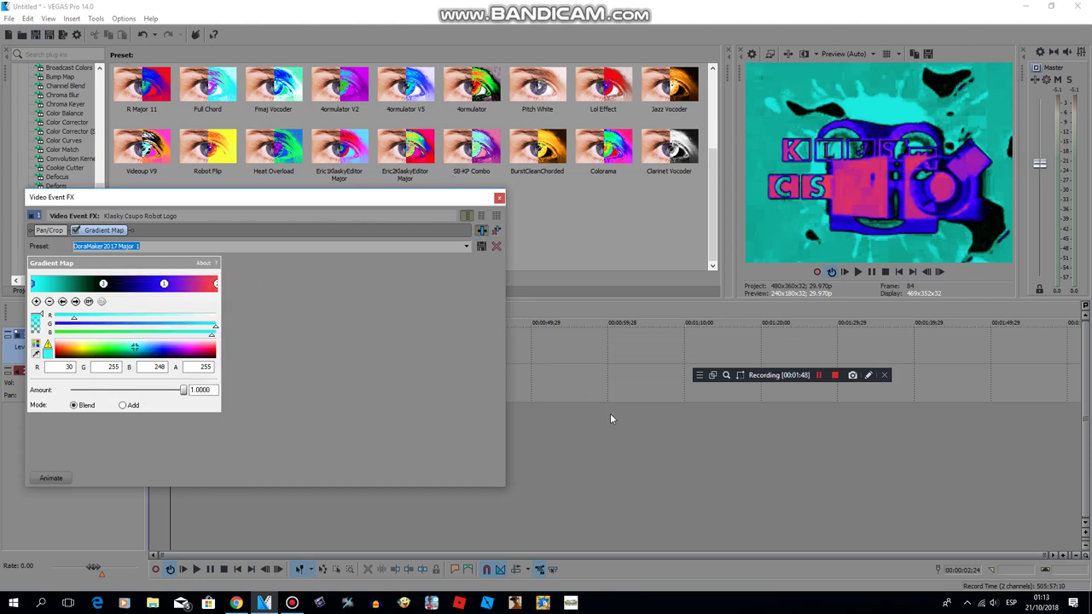
click(482, 230)
click(882, 210)
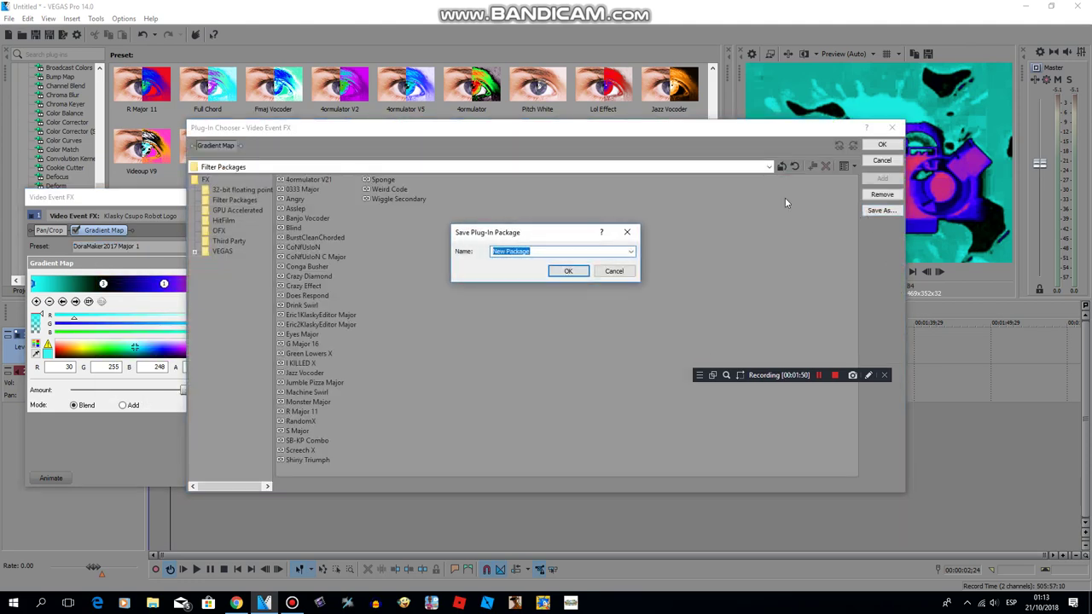
key(ctrl+v)
click(567, 271)
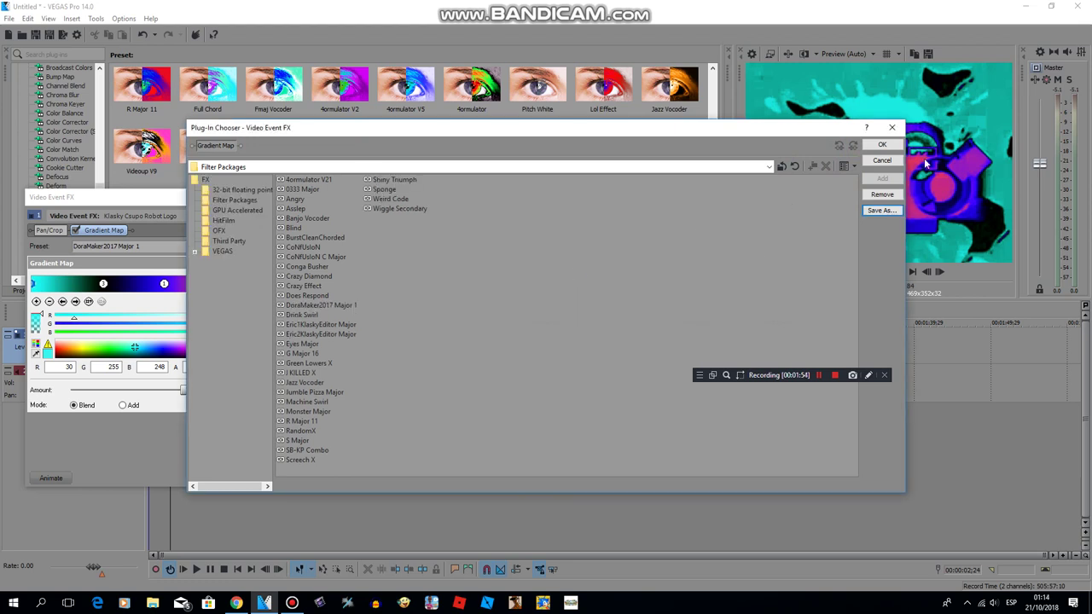
click(882, 144)
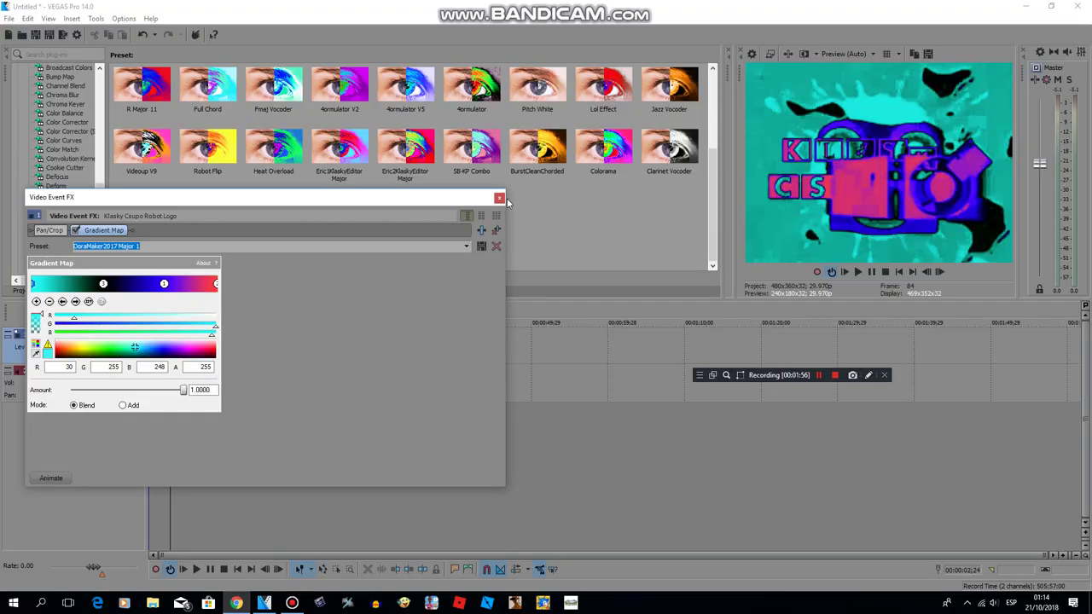
Close the video effect settings and add the Pitch Shift effect to the logo clip's audio event
click(499, 197)
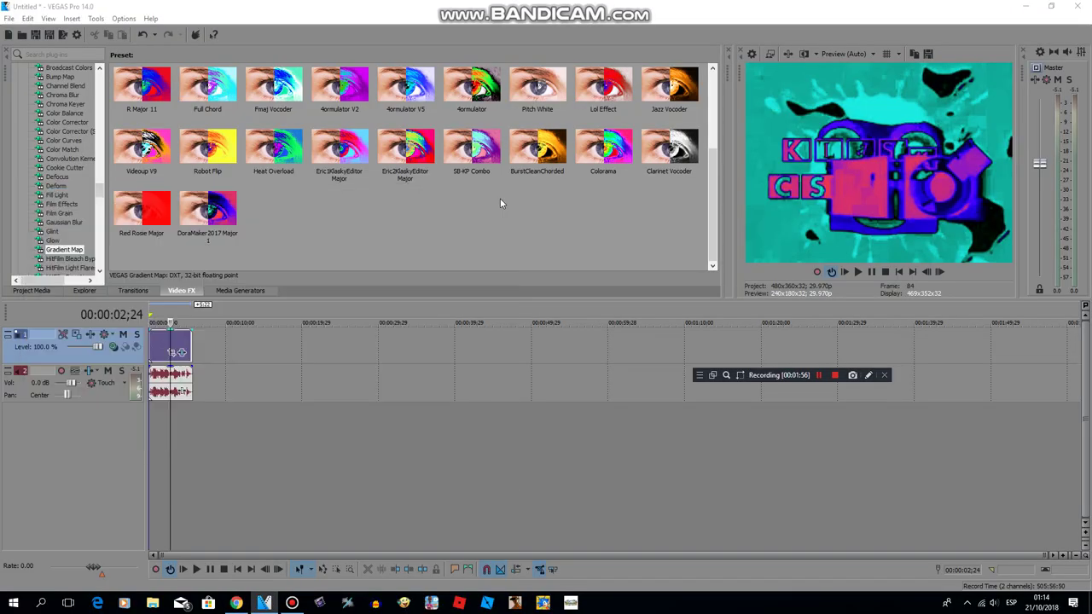
click(182, 391)
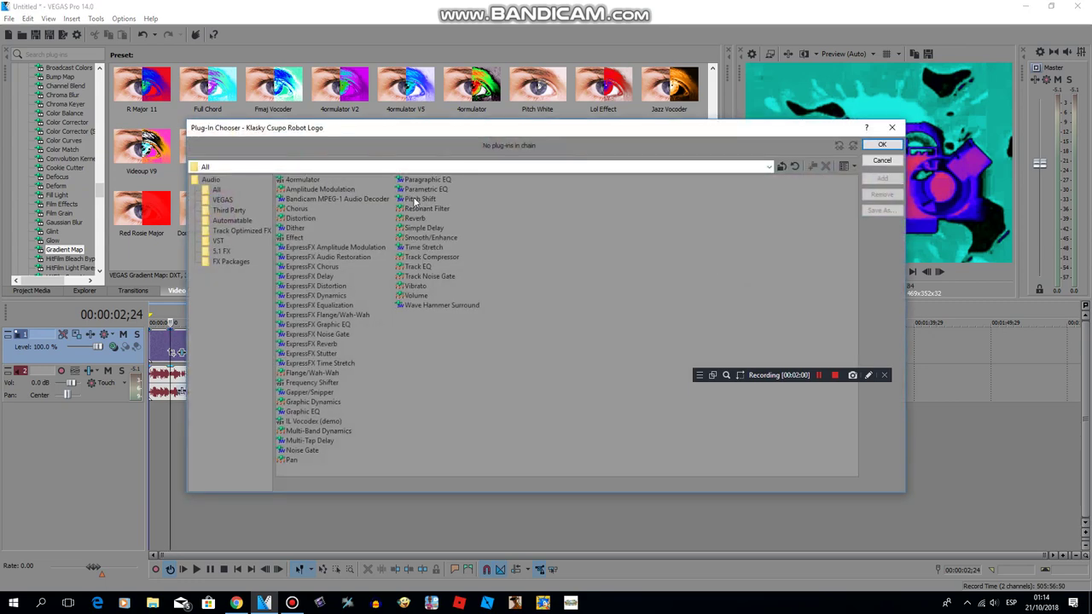
double_click(423, 202)
click(882, 144)
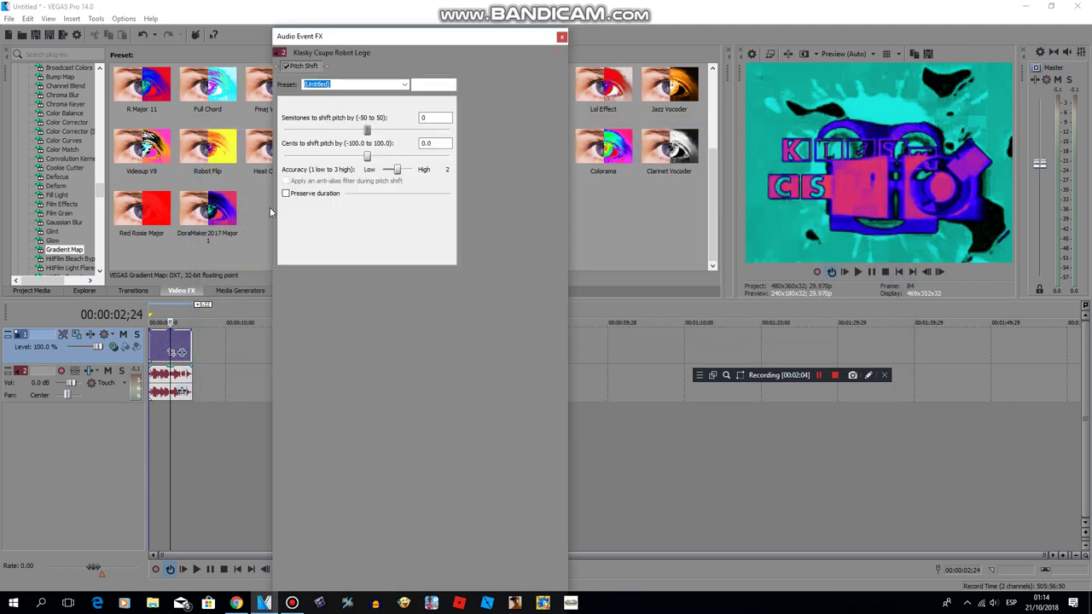
Preserve duration in Pitch Shift with mode A17. Drums, unpitched (minimum echo), and shift the pitch by 8 semitones
click(359, 205)
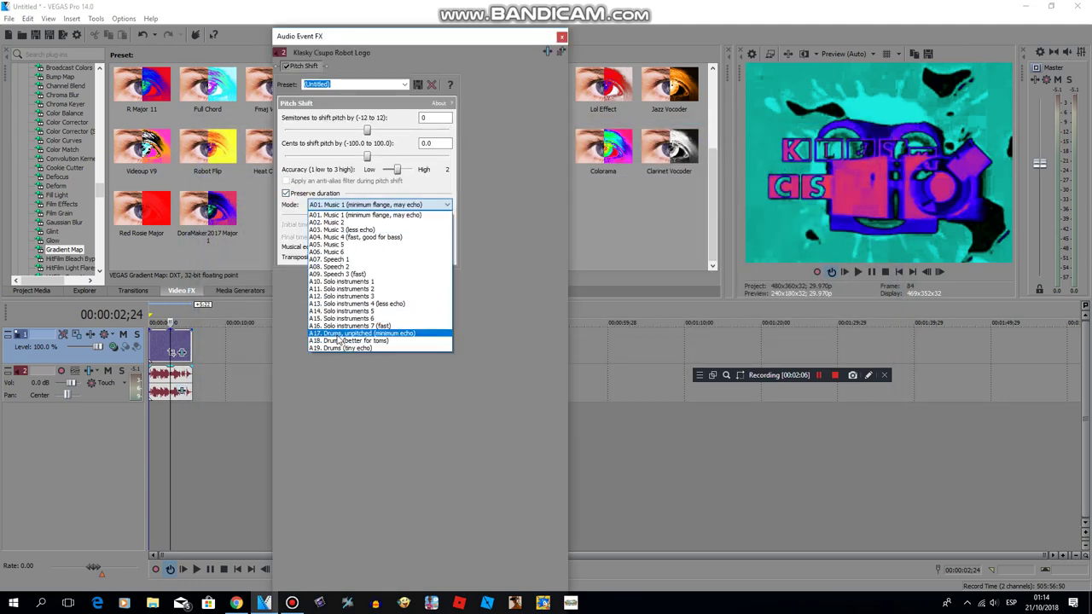
click(341, 333)
drag(366, 129, 421, 130)
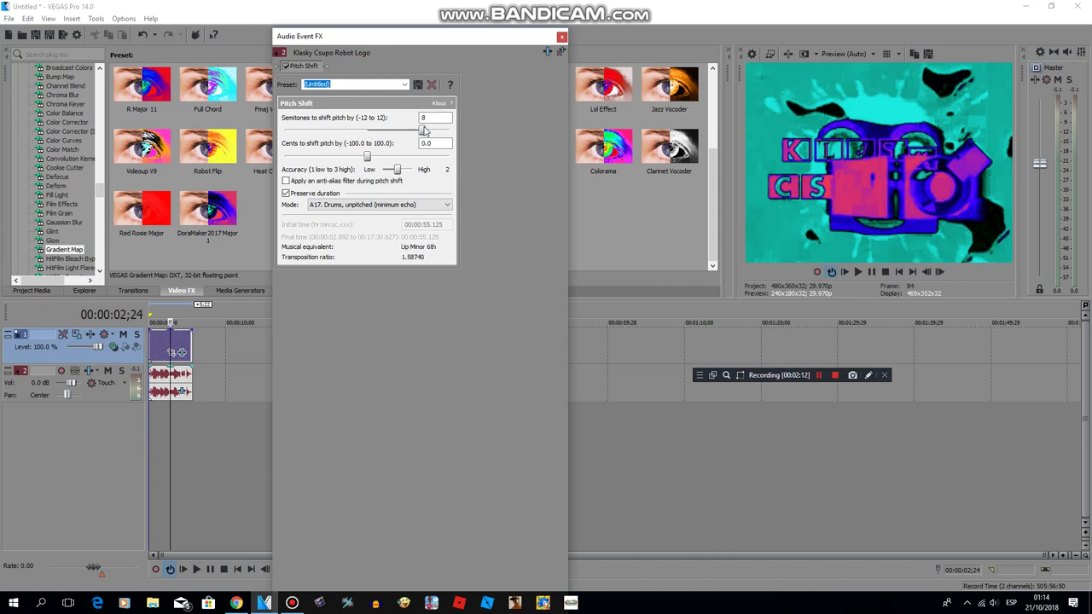
Duplicate the audio track and set the Pitch Shift of the copied event to 5 semitones
right_click(22, 370)
click(85, 161)
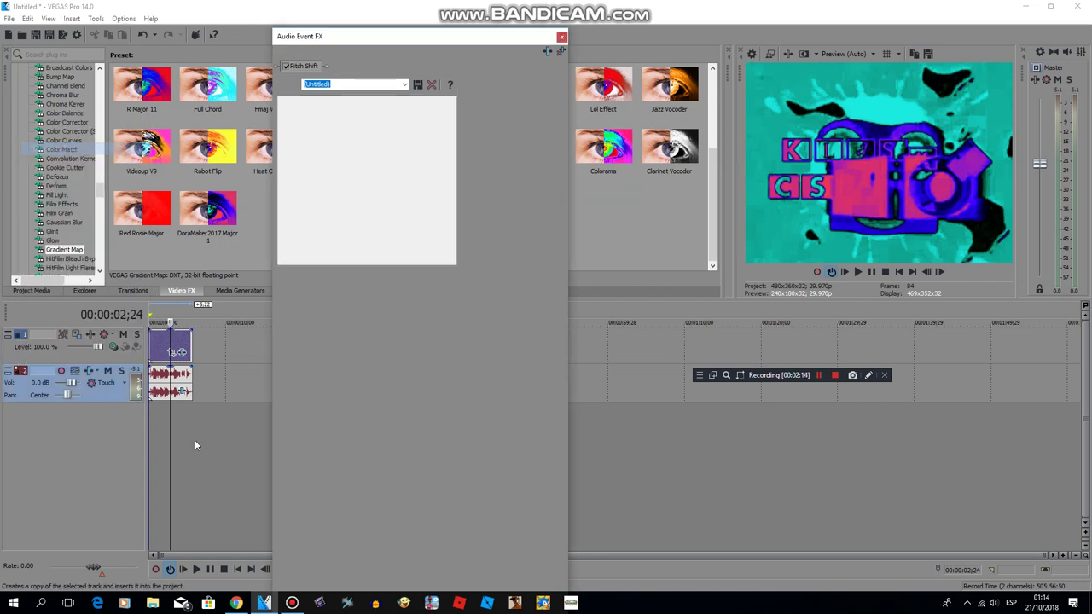
drag(422, 130, 401, 135)
Duplicate the second audio track and set the new copy's Pitch Shift to 4 semitones
right_click(24, 414)
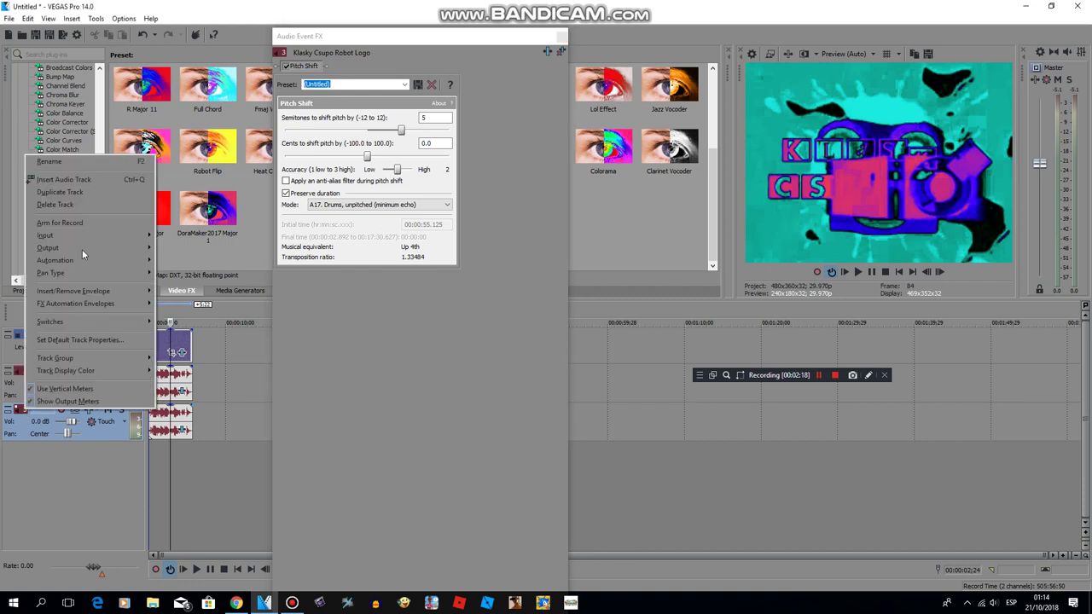
click(91, 195)
click(182, 468)
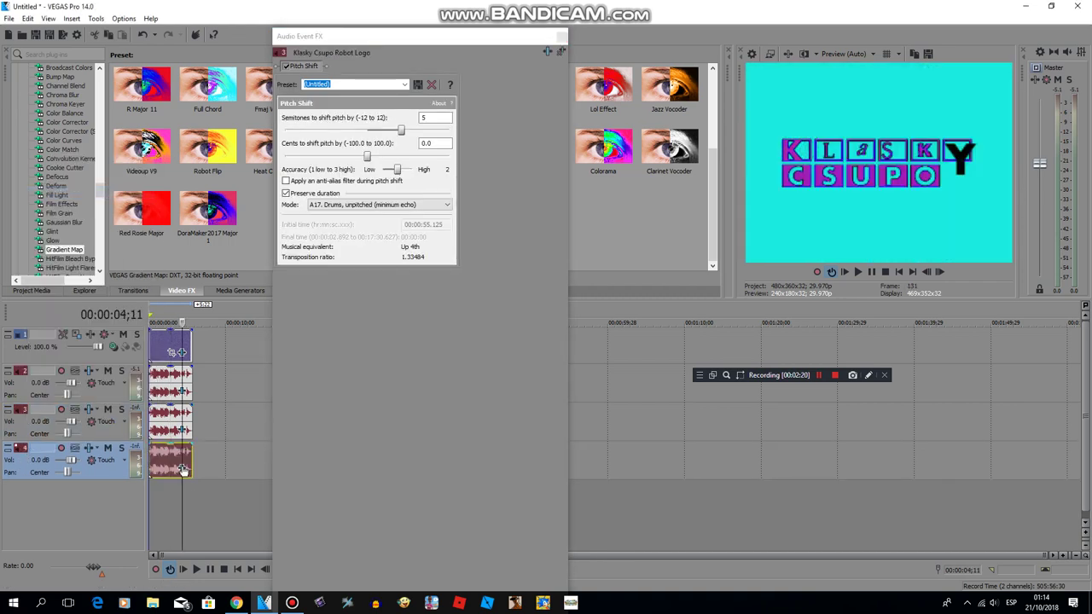
drag(401, 130, 398, 137)
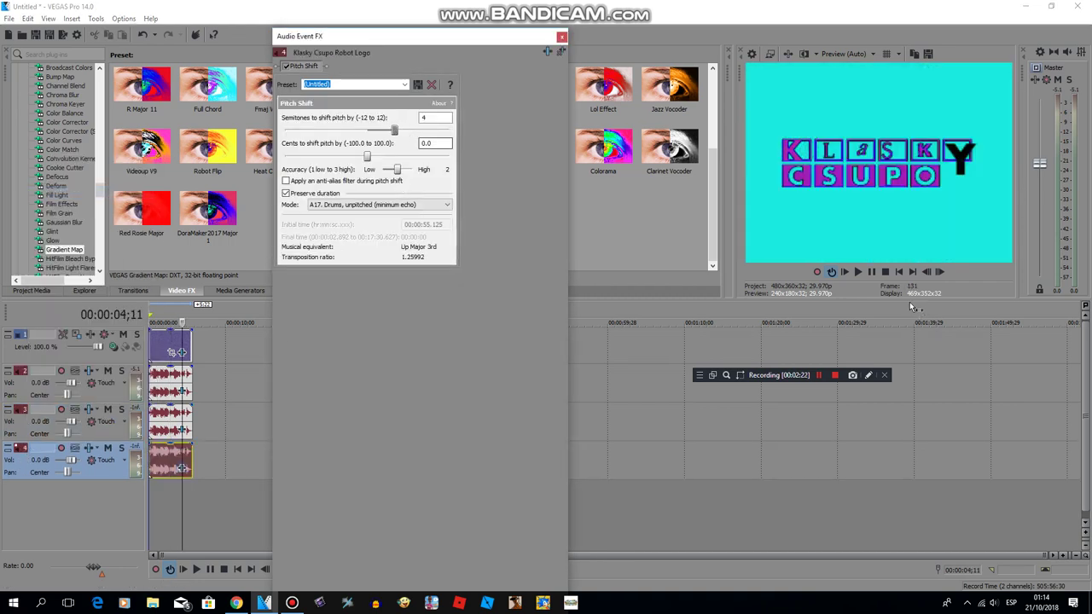
Play the project to check the layered pitch effect, closing the audio effect settings during playback
click(636, 40)
key(space)
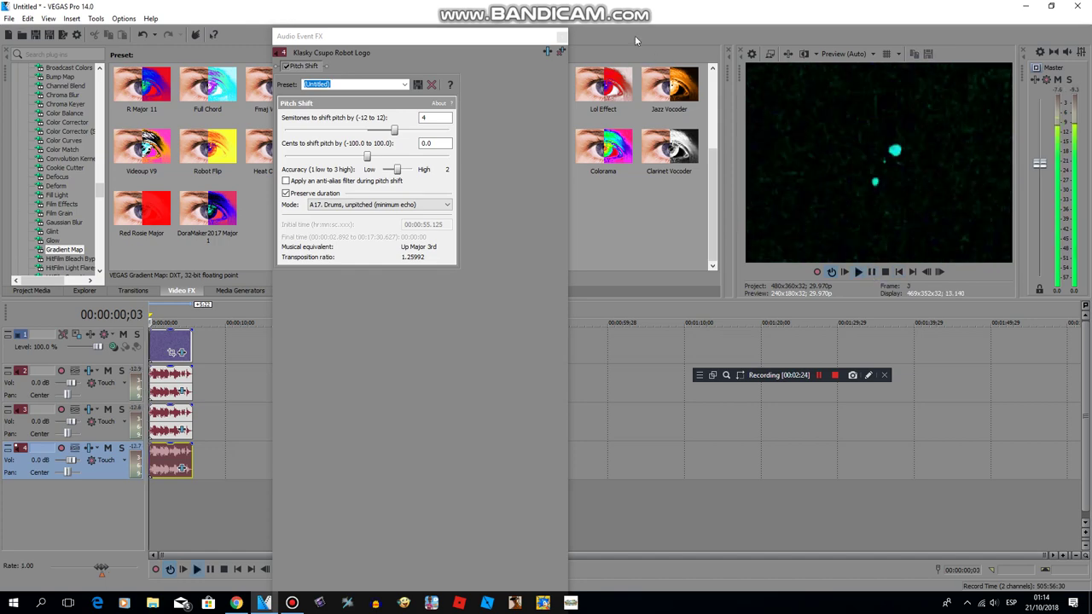
click(561, 36)
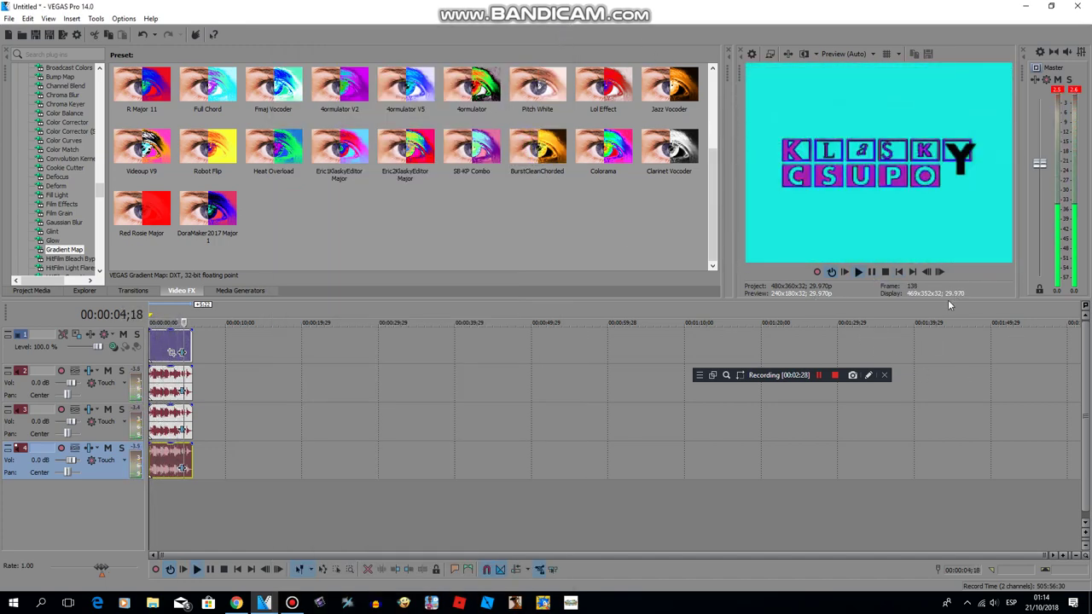
key(space)
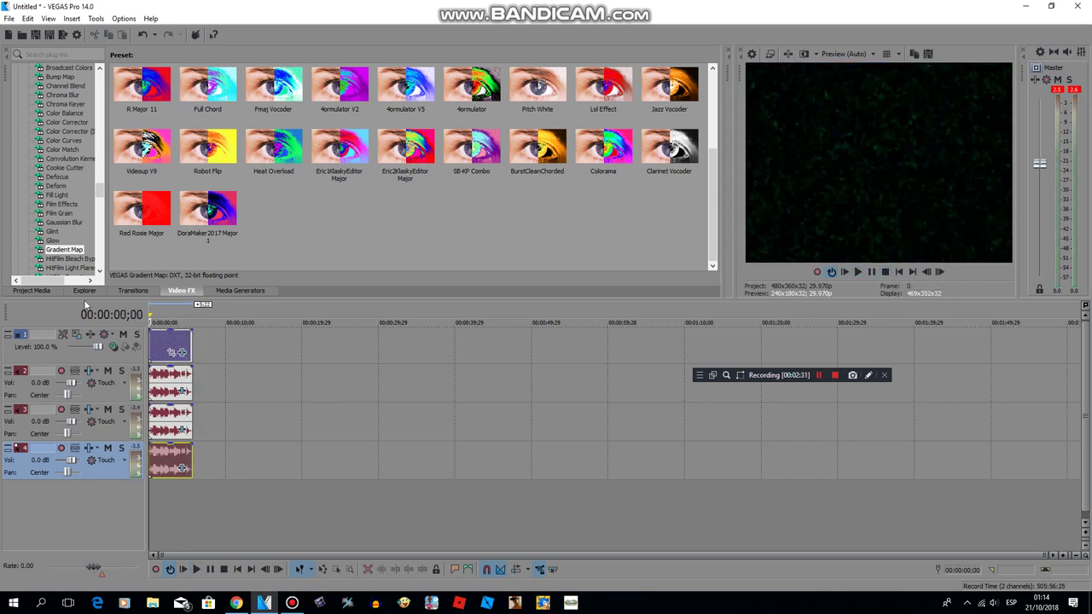
Show the project media and set up a render with the MainConcept AVC/AAC template Internet 480p 4:3
click(34, 291)
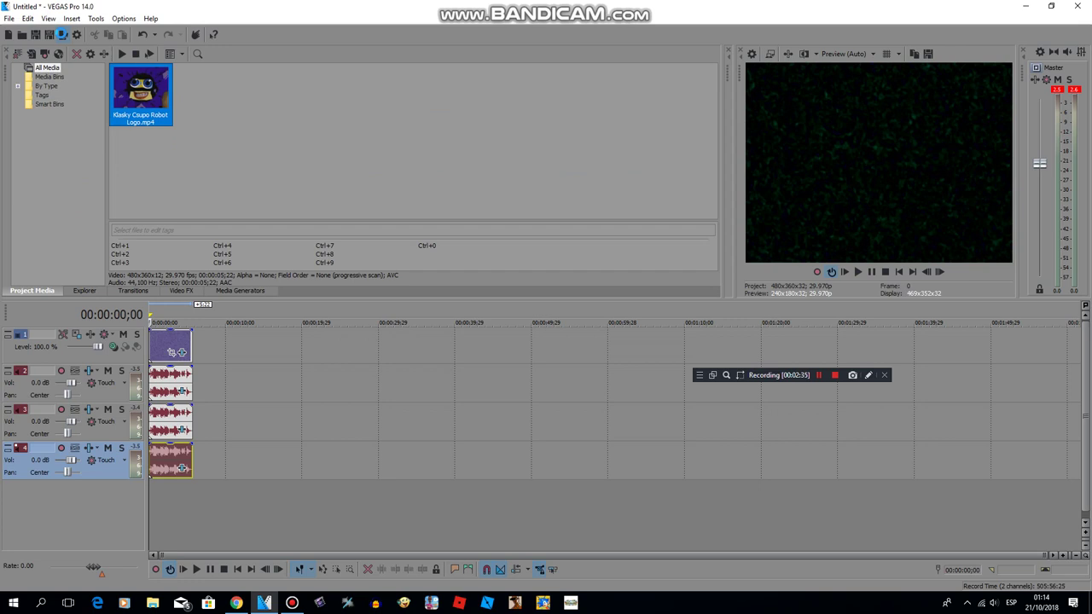
click(62, 37)
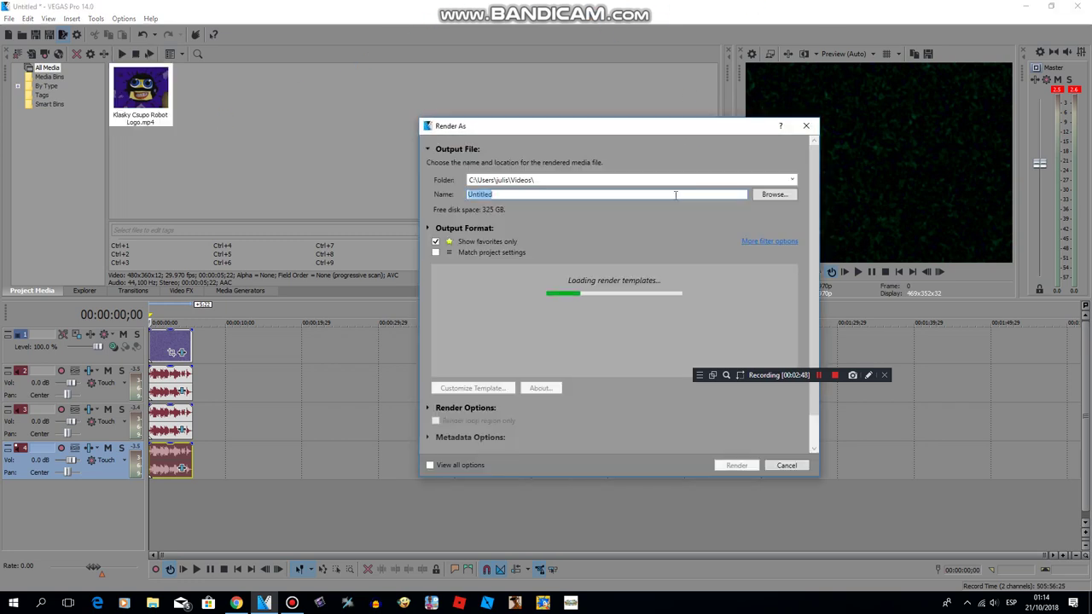
click(612, 196)
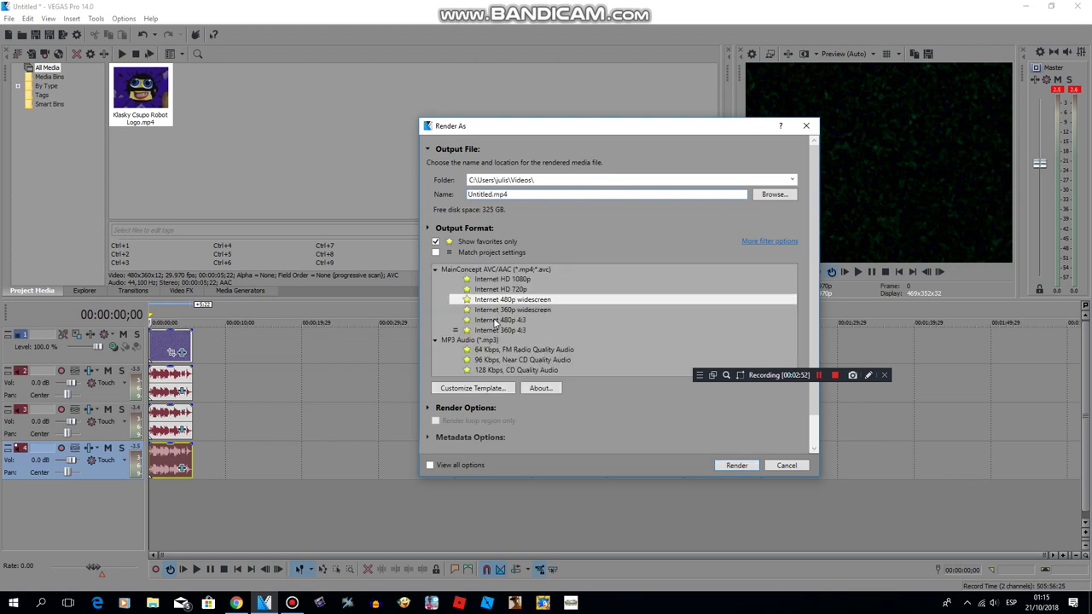
click(496, 319)
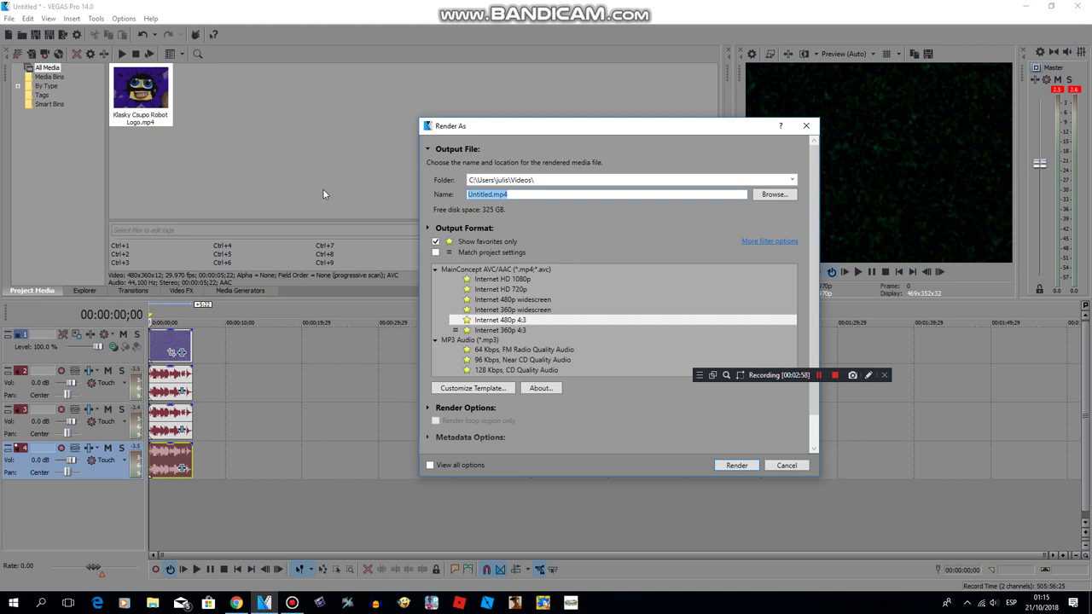
Name the output "(NEW EFFECT)Klasky Csupo in DoraMaker2017 Major 1", render the video and dismiss the render progress dialog
key(BackSpace)
text((NEW EF)
text(FECT))
text(DoraMaker2017 Major 1)
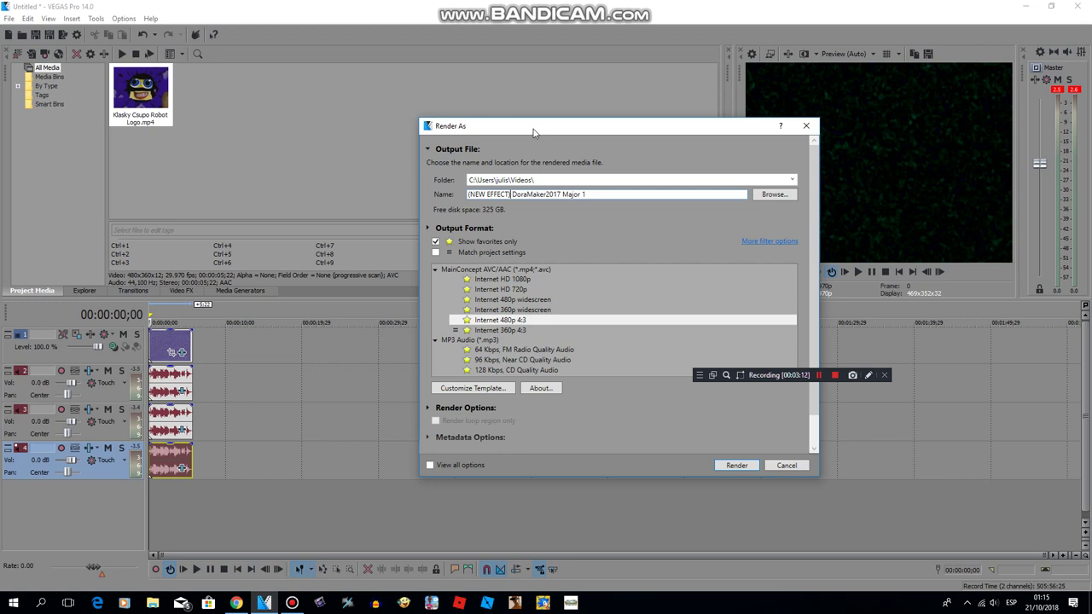
text(Klasky Csupo)
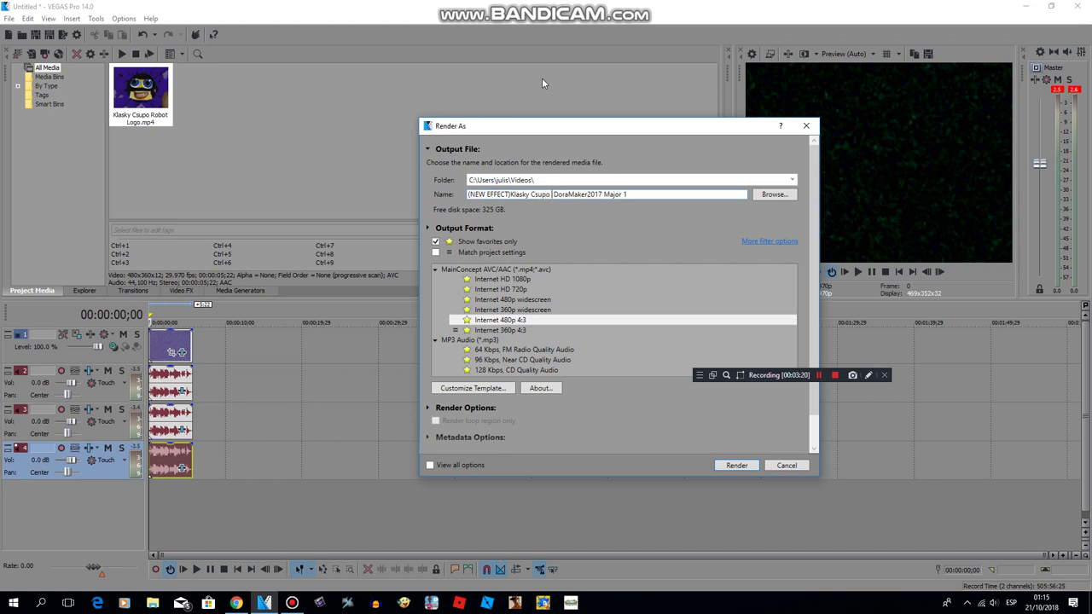
text( in)
click(738, 466)
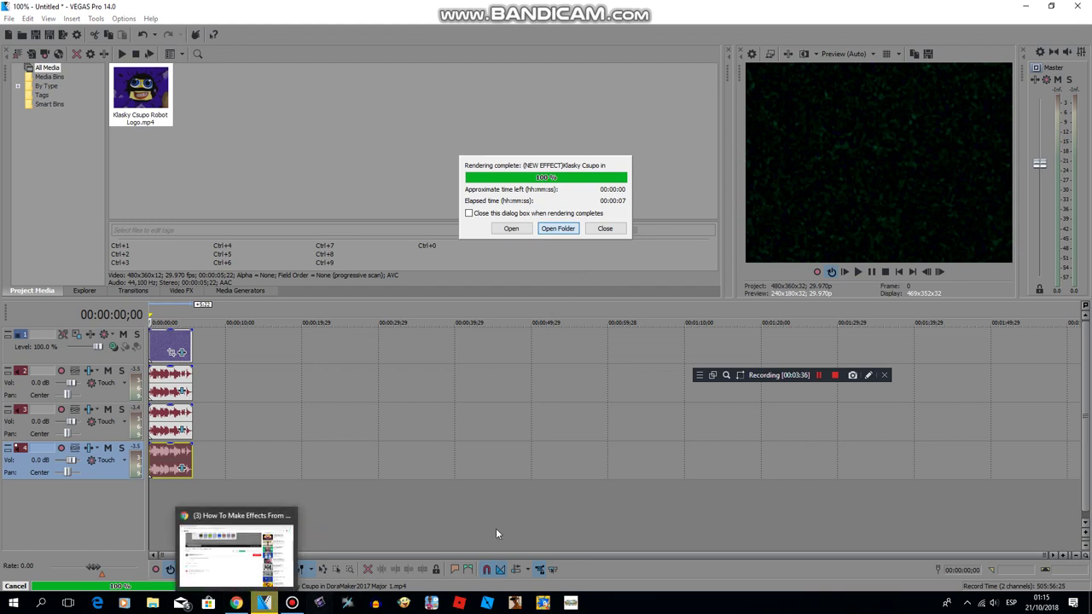
key(Escape)
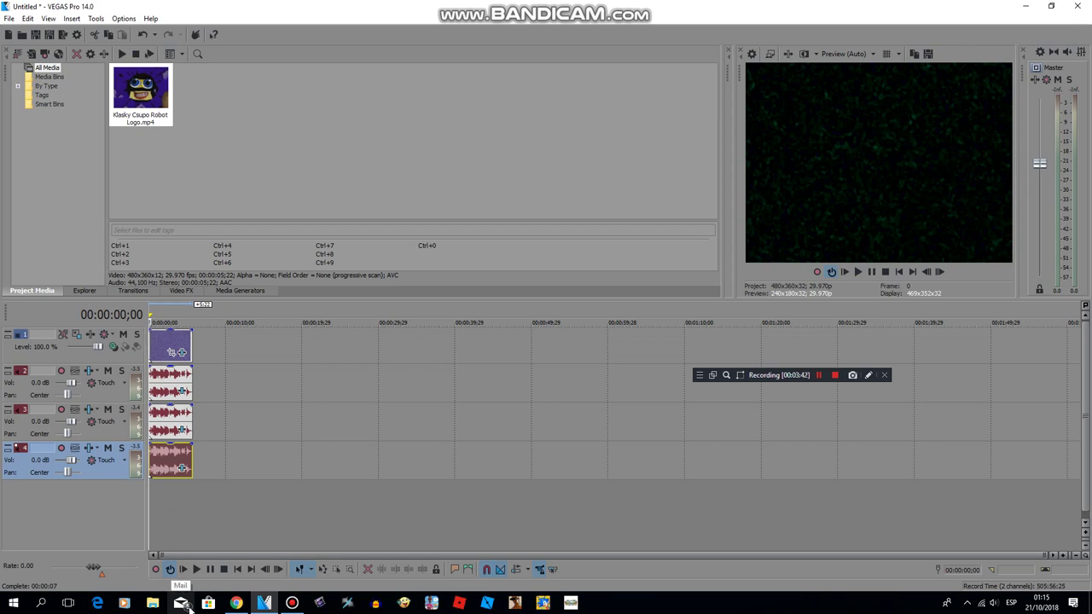
Find the rendered file in the Videos folder in File Explorer and rename it "(NEW EFFECT) Klasky Csupo in DoraMaker2017 Major 1"
key(super+e)
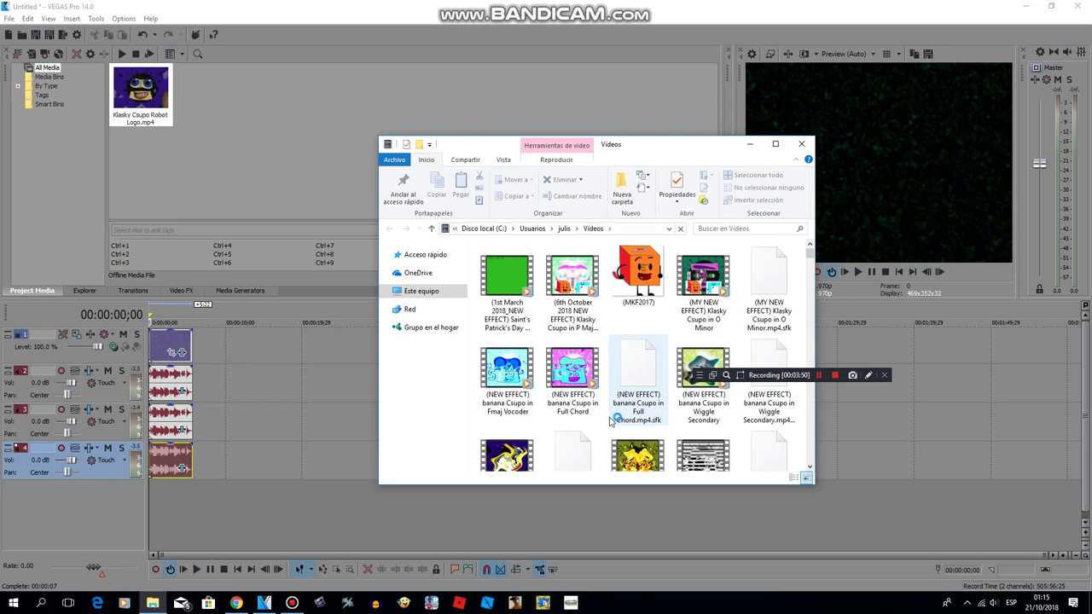
scroll(598, 435, down, 5)
click(587, 455)
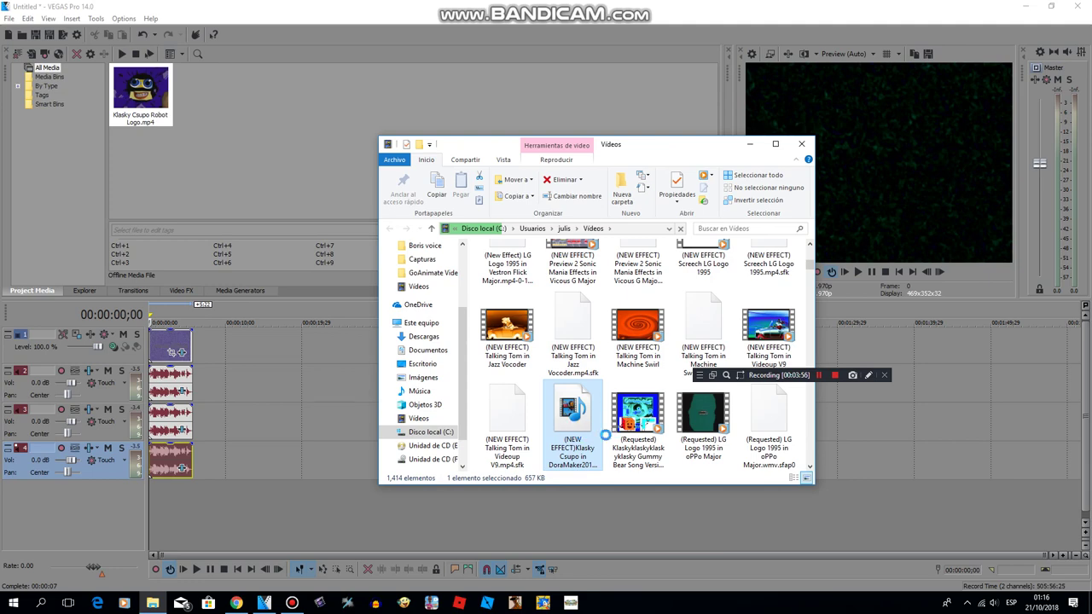
right_click(586, 436)
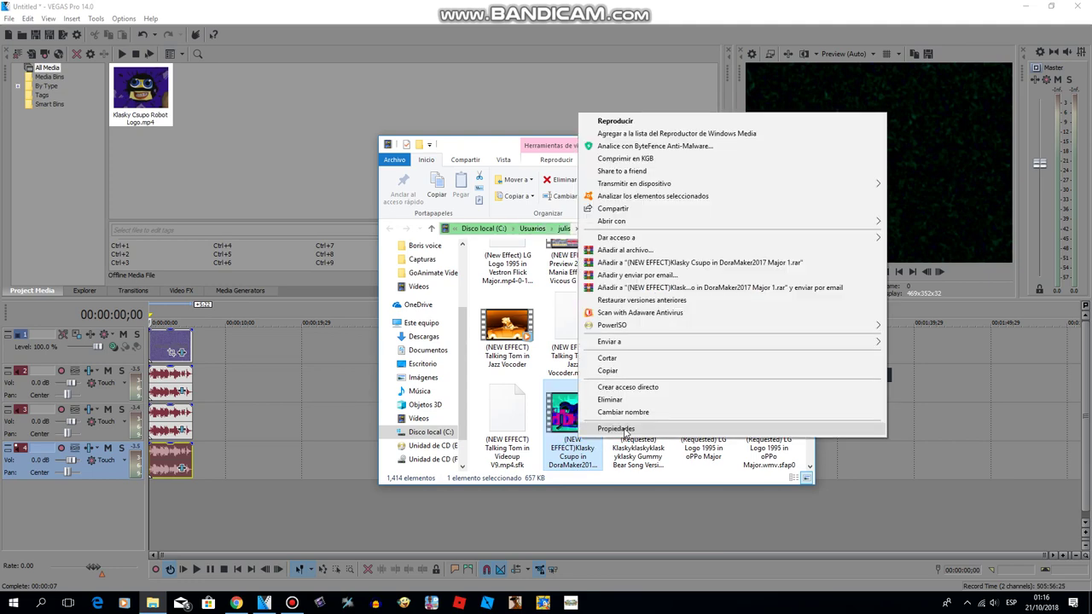
click(628, 413)
click(578, 440)
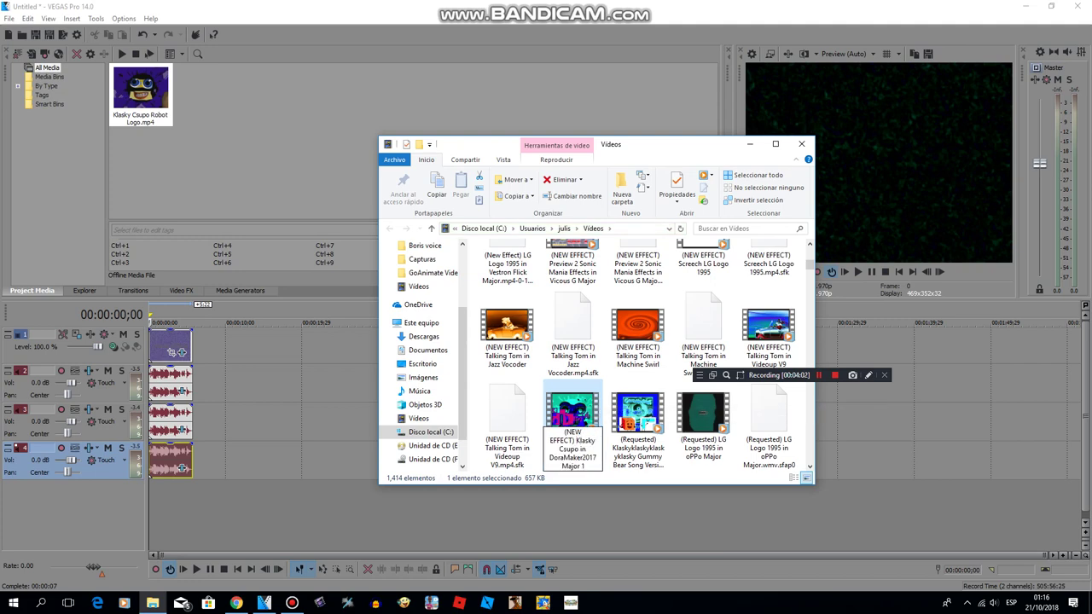
key(Return)
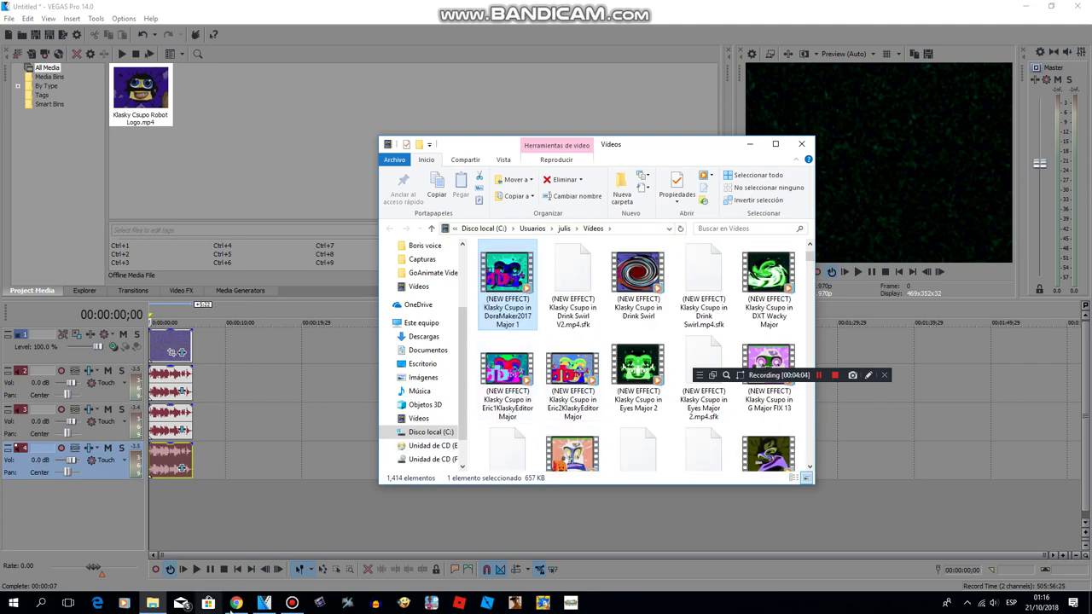
Switch to Chrome, start a YouTube video upload and supply the renamed video file from the Videos folder
click(233, 603)
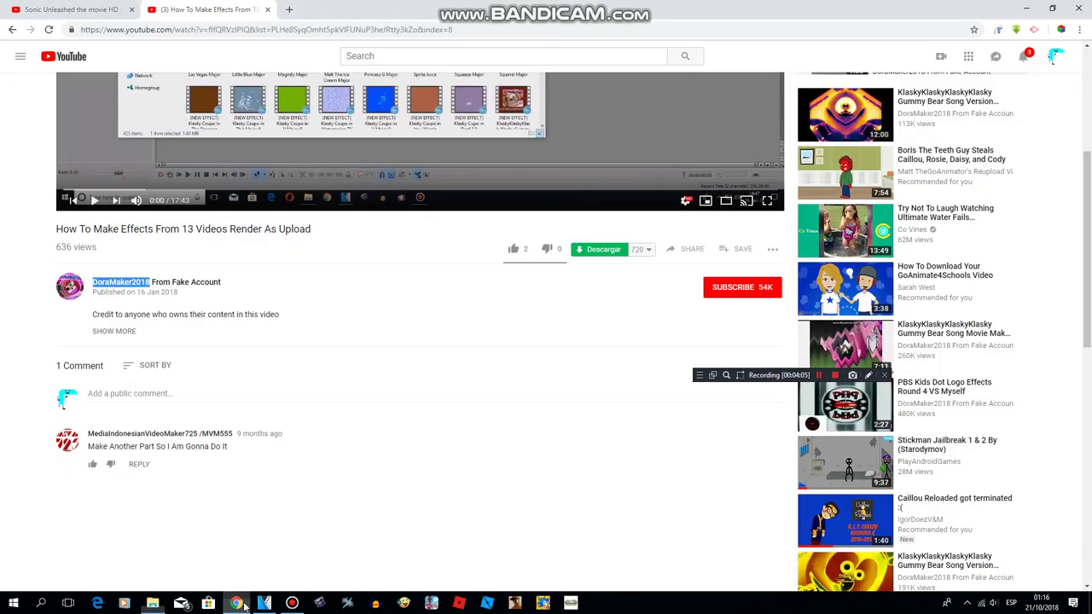
click(942, 58)
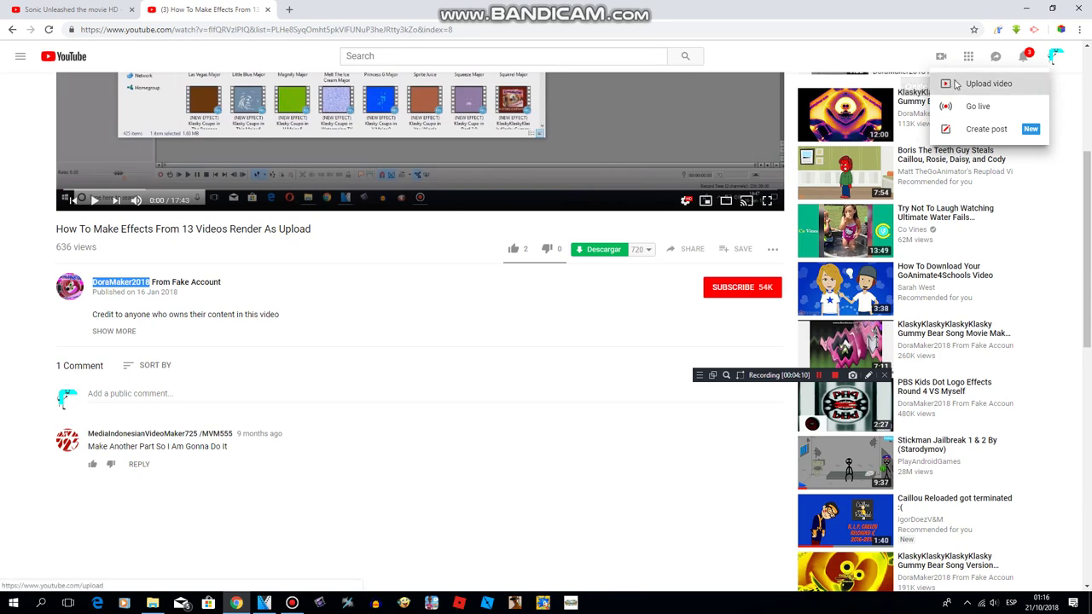
click(952, 84)
click(438, 289)
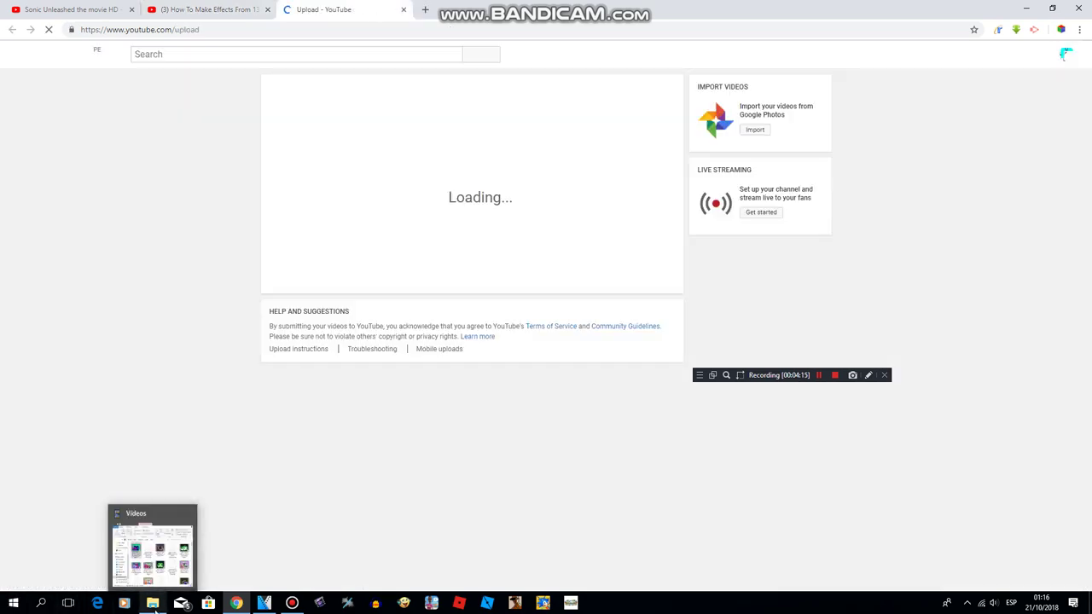
click(155, 607)
drag(495, 265, 293, 176)
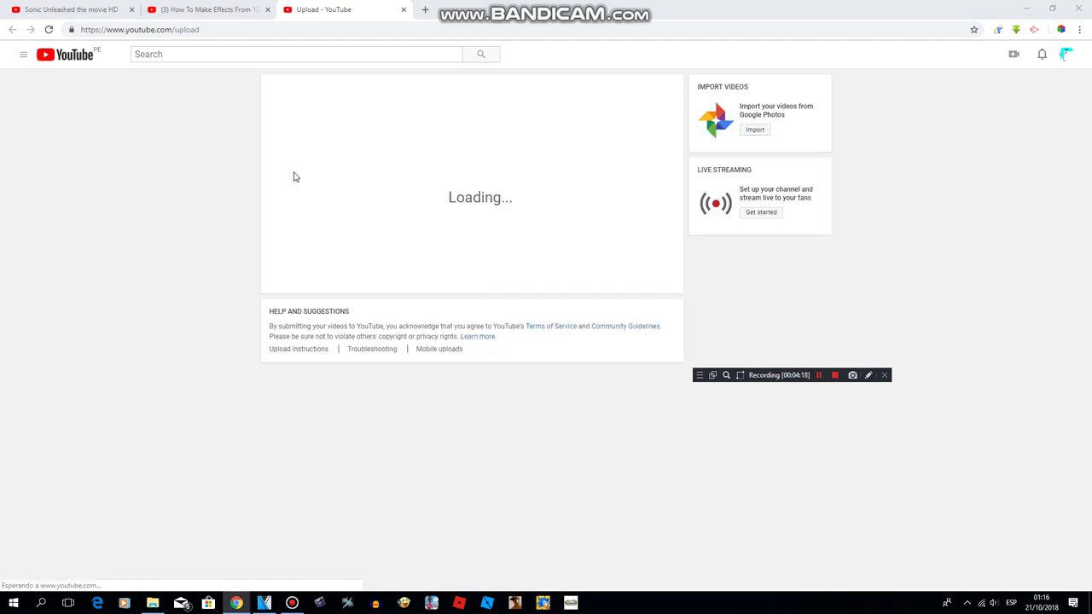
Copy the description line "Credit to anyone who owns their content in this video" from the open YouTube video page
click(186, 10)
drag(309, 308, 94, 313)
right_click(112, 319)
click(118, 321)
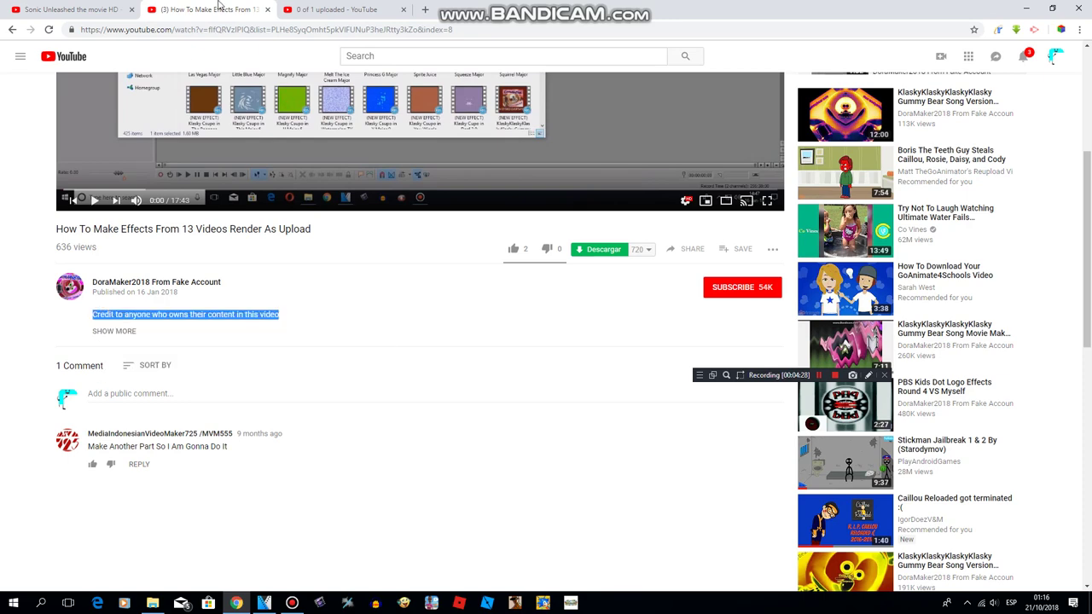
Correct the upload's title to "(NEW EFFECT) Klasky Csupo in DoraMaker2017 Major 1" and paste the copied credit line as its description
click(312, 8)
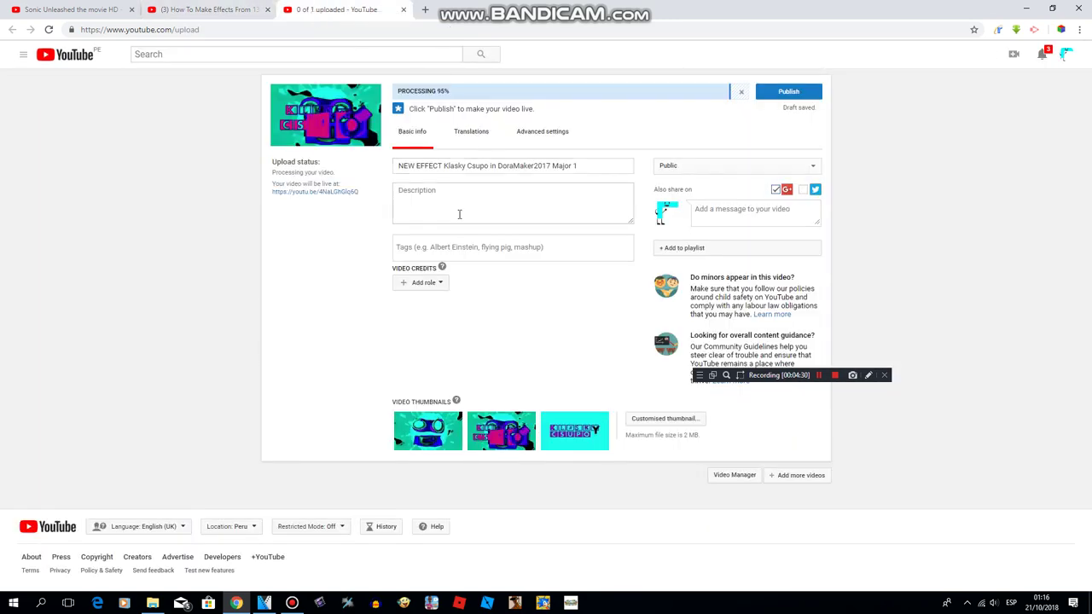
click(443, 165)
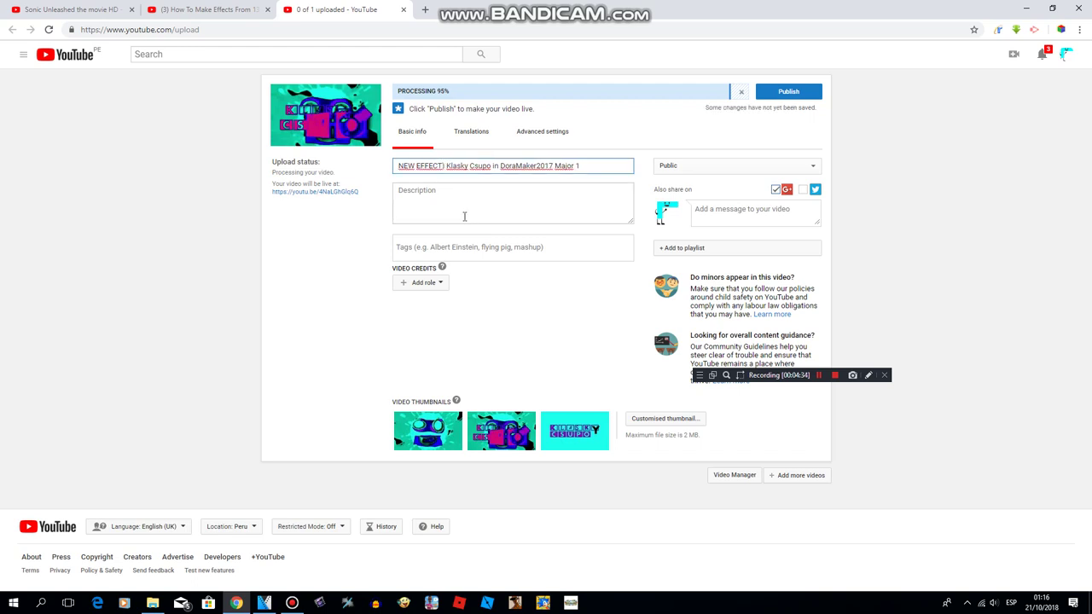
text(()
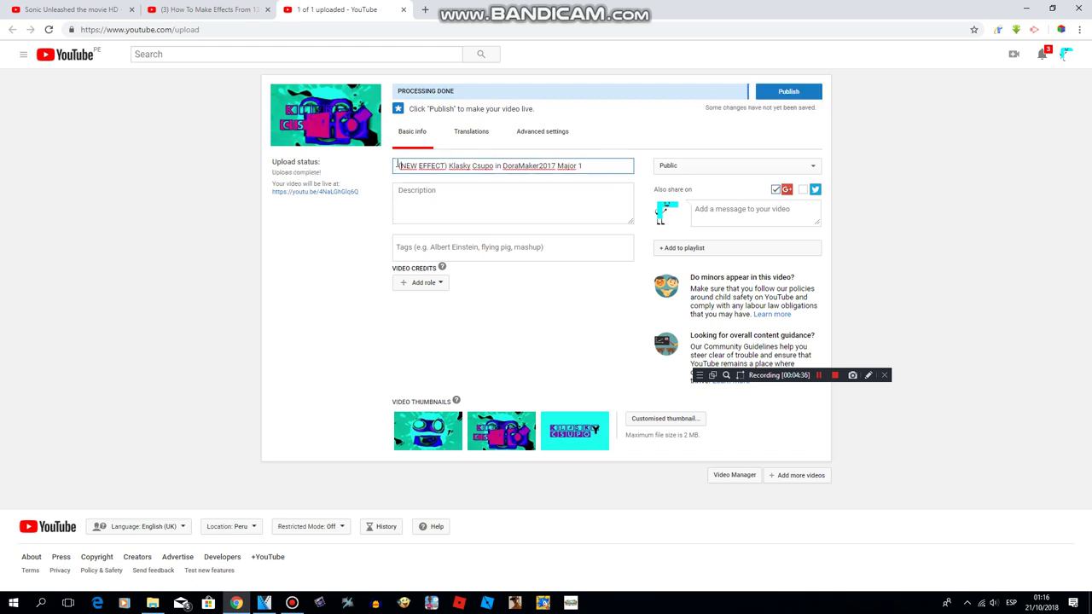
click(443, 189)
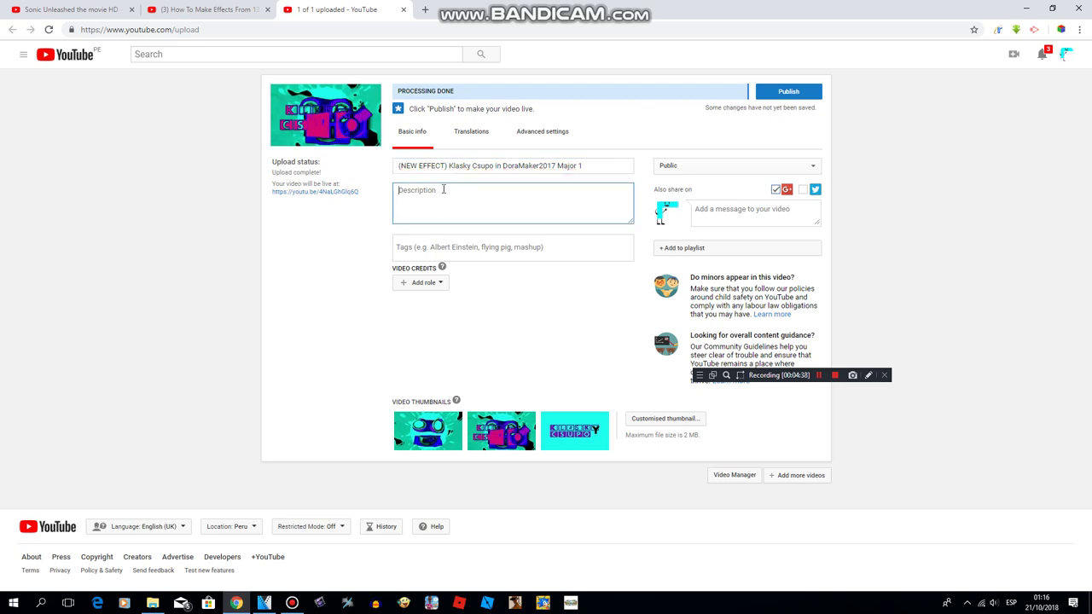
key(ctrl+v)
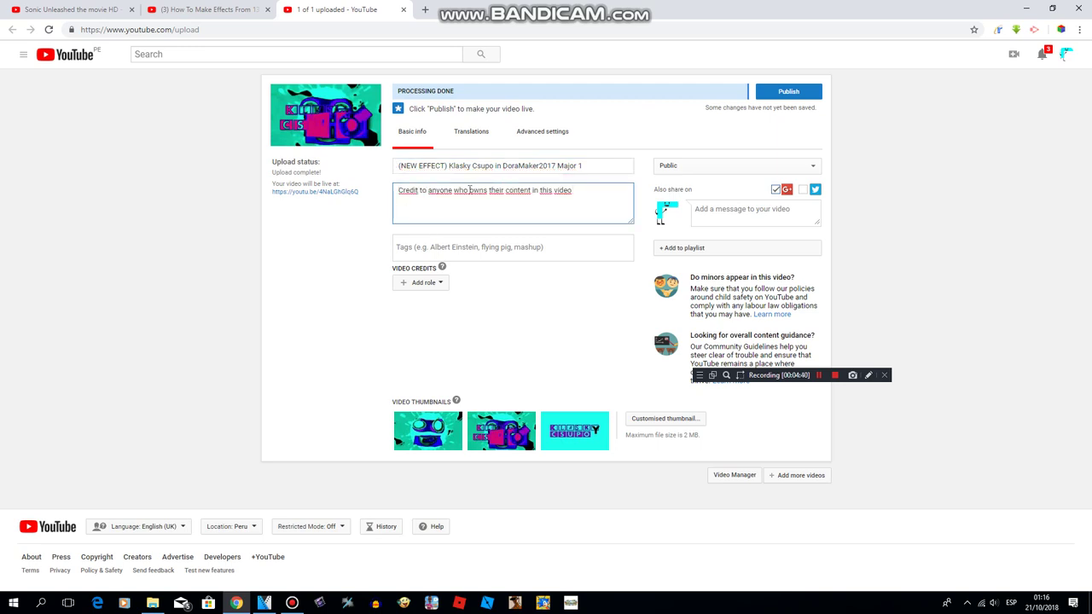
In the upload's advanced settings, set the category to People & Blogs and the video language to English (United Kingdom)
click(553, 131)
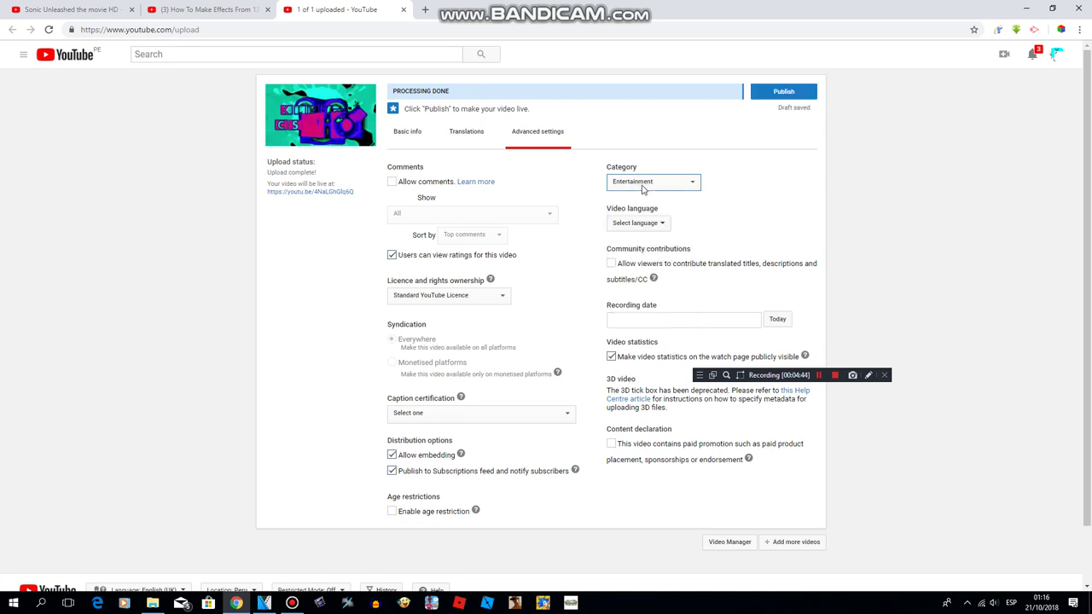
click(638, 182)
click(633, 260)
click(632, 226)
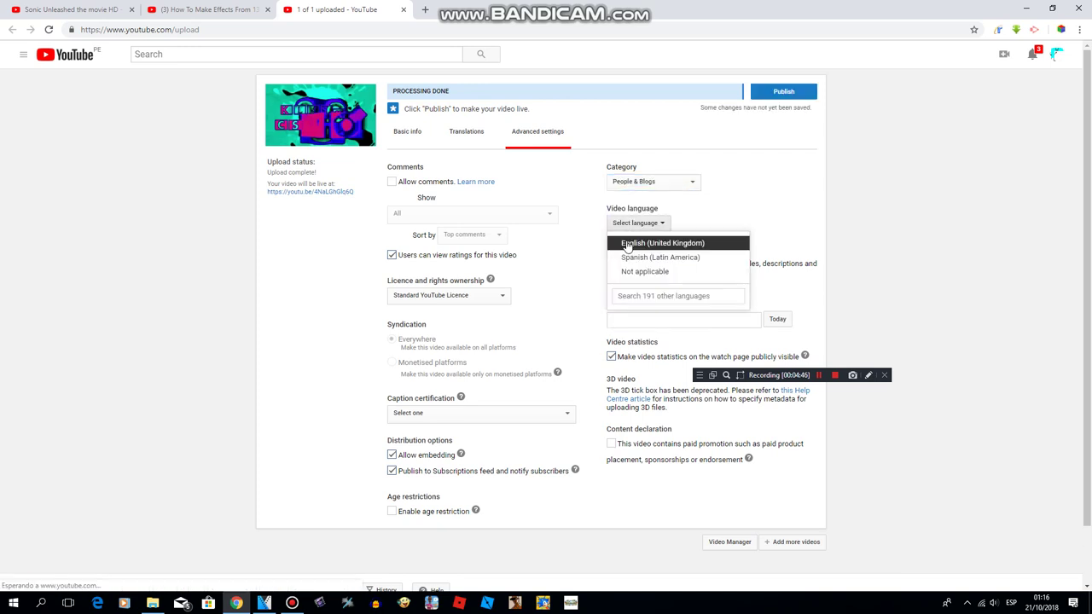
click(635, 241)
Allow comments on the video and set its licence to Creative Commons - Attribution
click(419, 182)
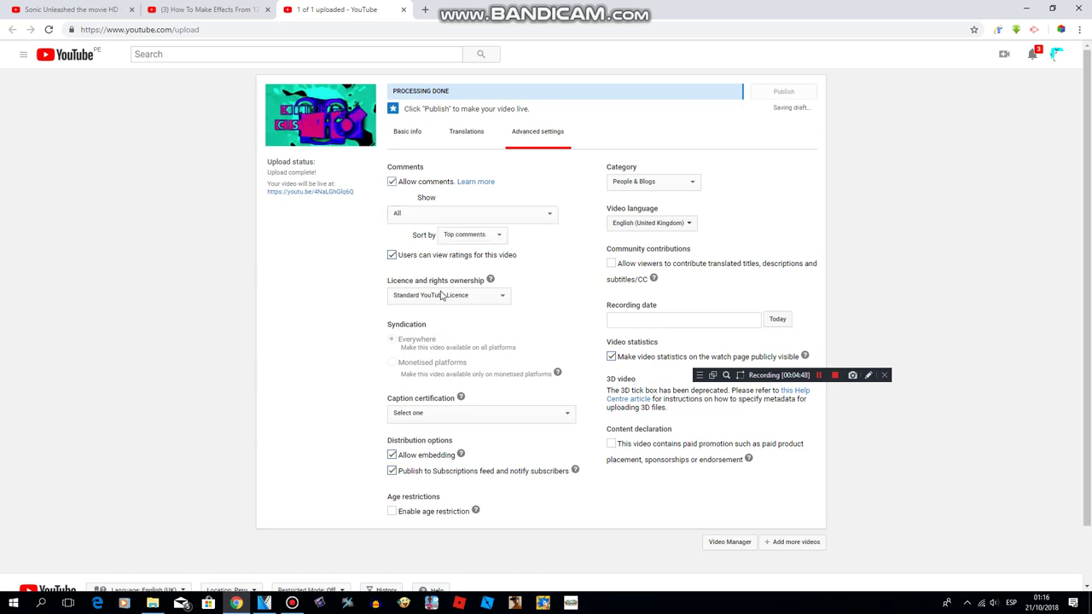
click(441, 295)
click(444, 316)
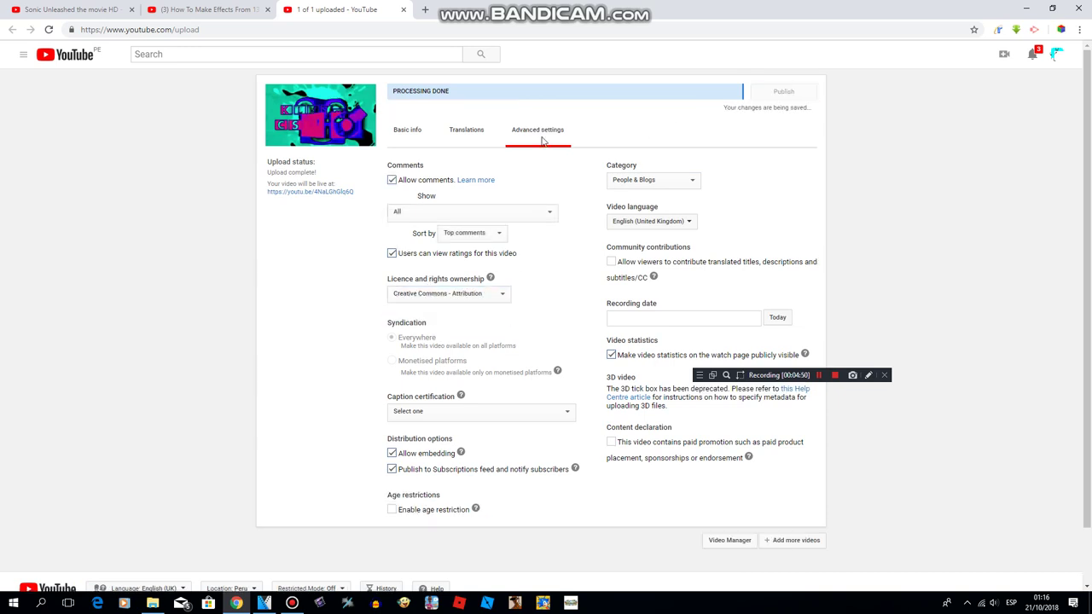
Return to the upload's basic info, publish the video and open its watch page
click(406, 130)
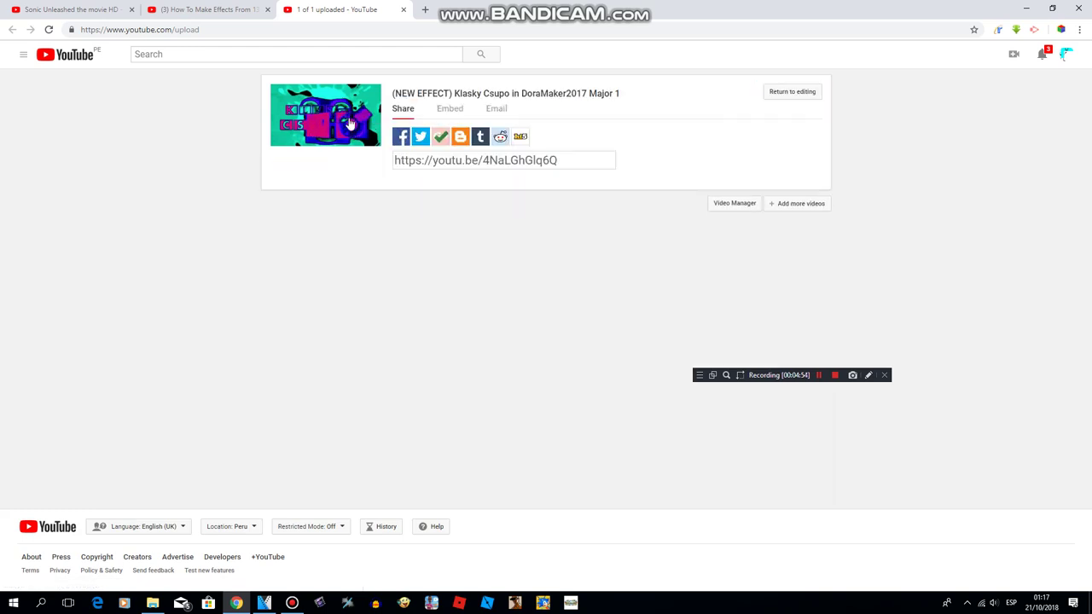
click(358, 122)
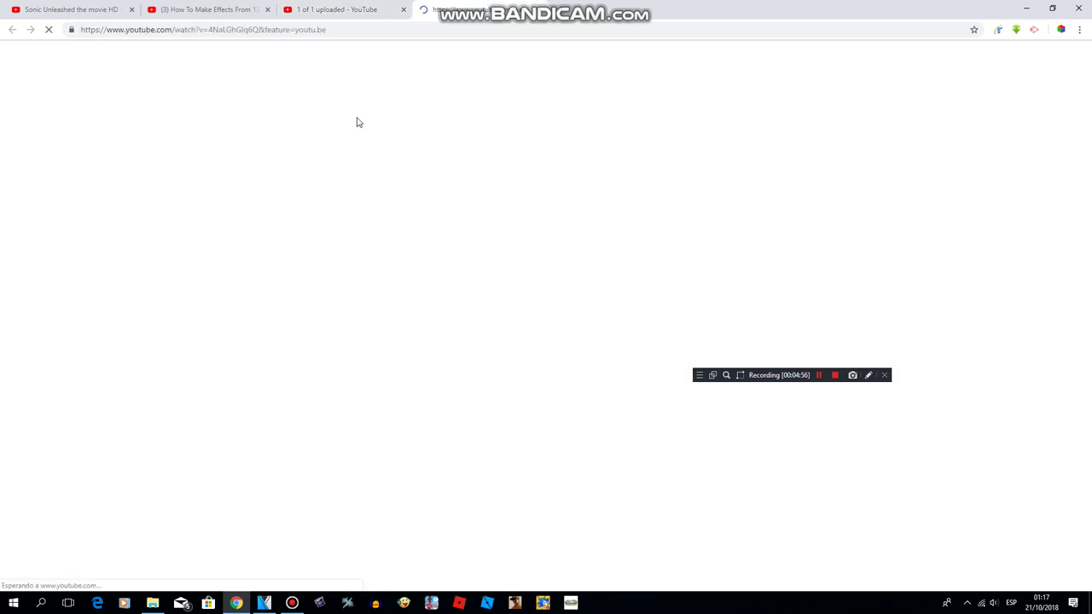